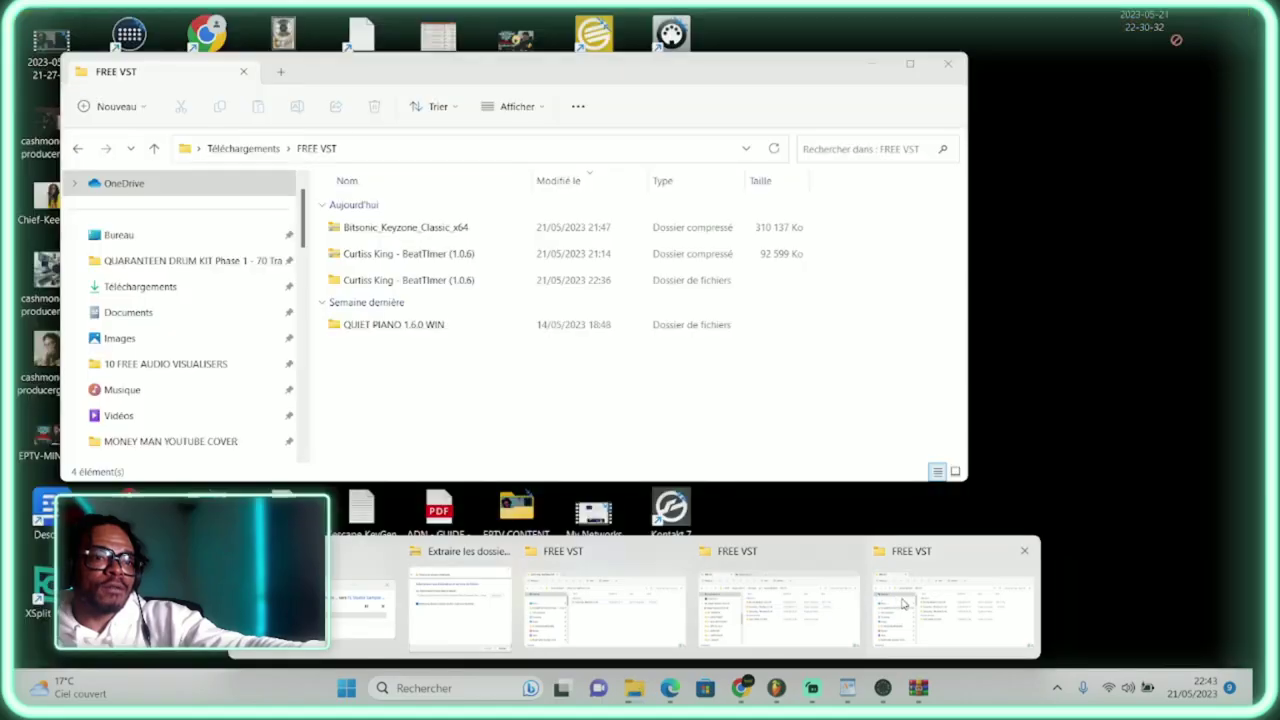
Bring the FREE VST folder window forward and check the available actions for the compressed Curtiss King - BeatTimer (1.0.6) archive
click(905, 598)
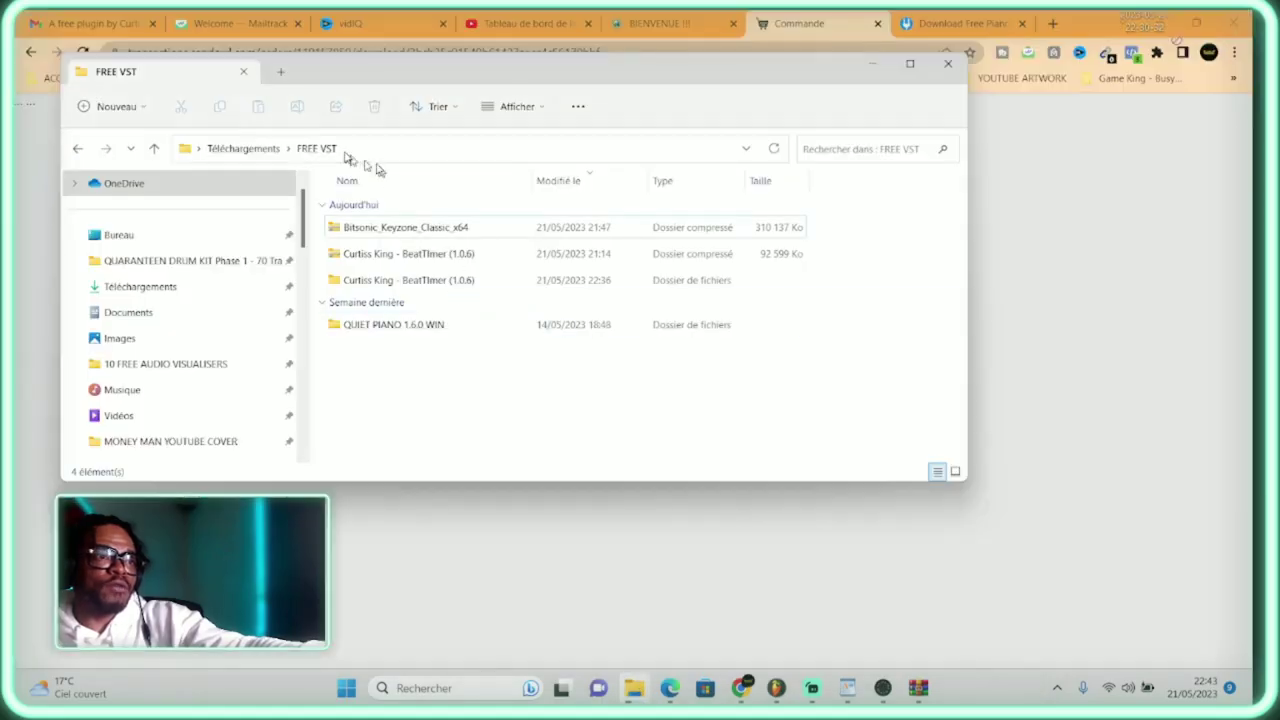
click(358, 257)
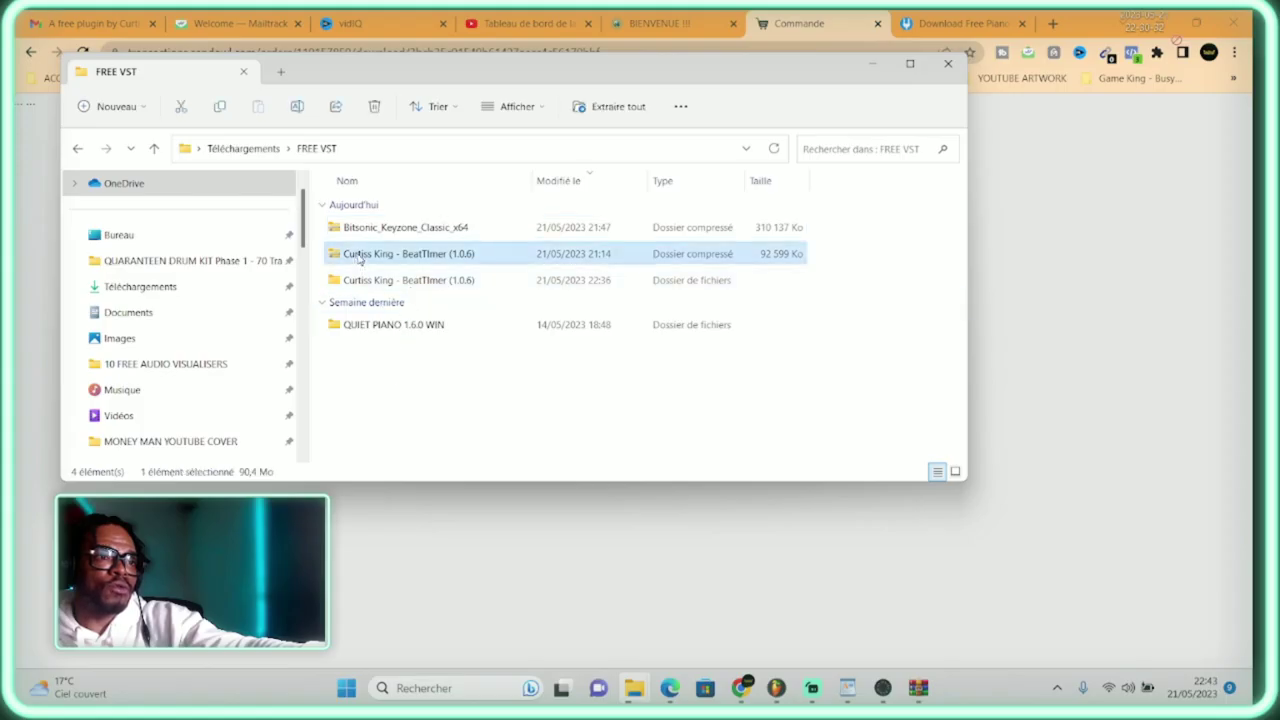
right_click(368, 261)
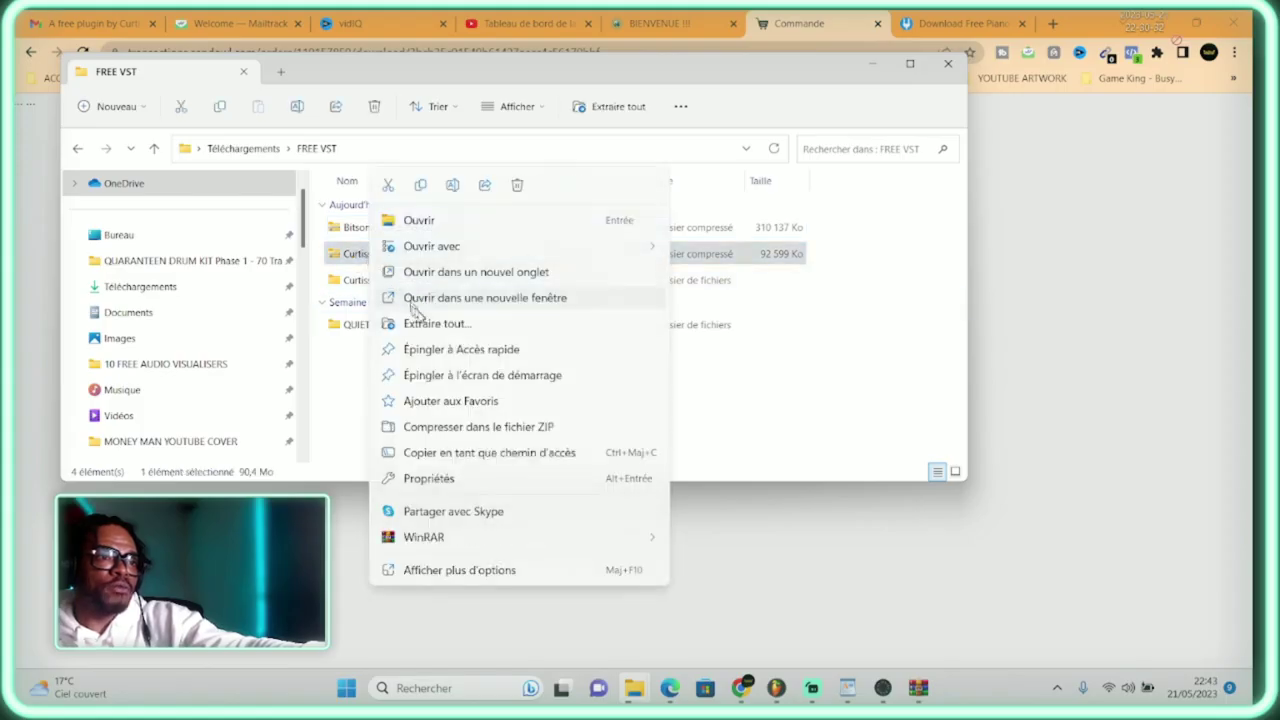
click(366, 390)
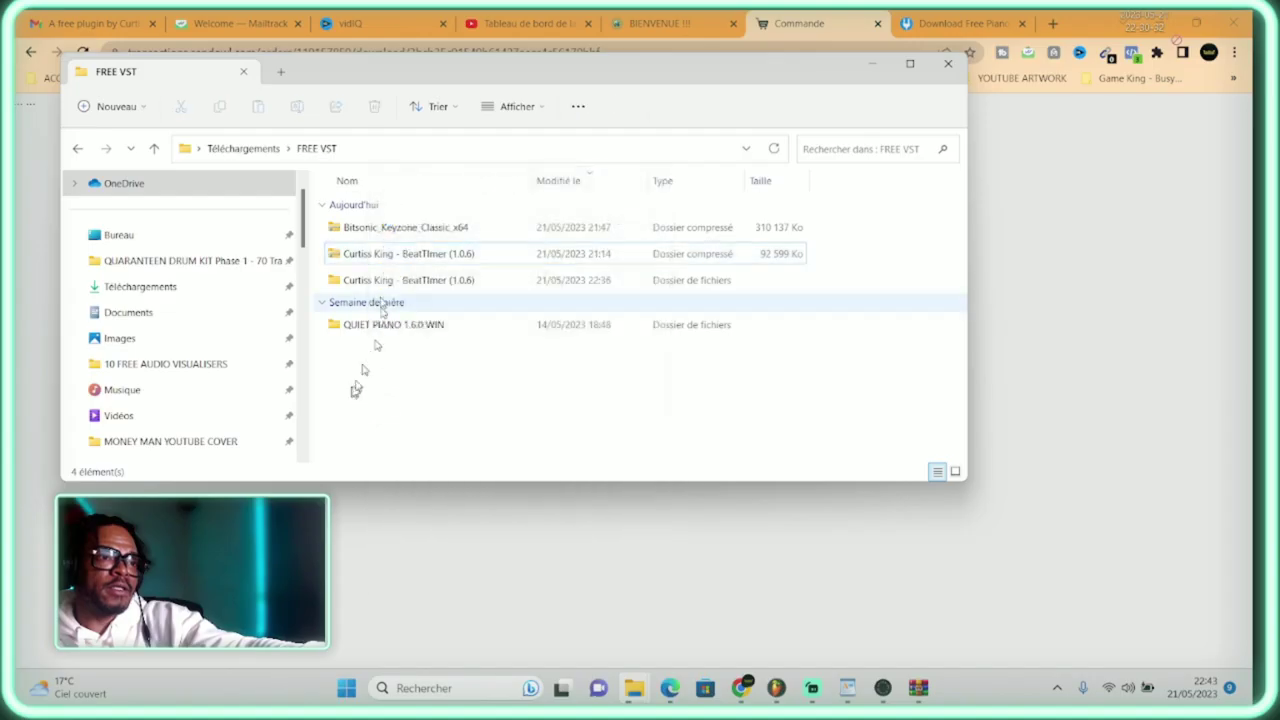
Launch the Curtiss King Beat Timer 64bit installer from the WINDOWS subfolder of the extracted BeatTimer (1.0.6) folder
double_click(380, 280)
double_click(378, 256)
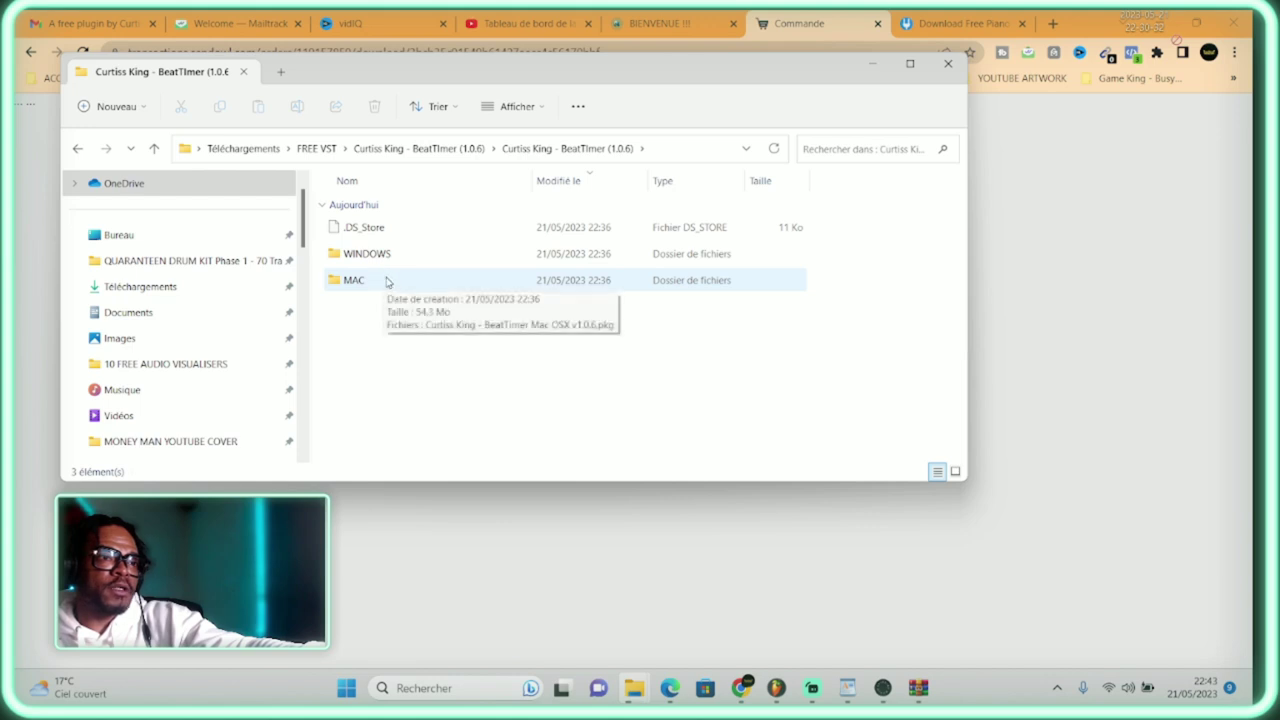
double_click(381, 264)
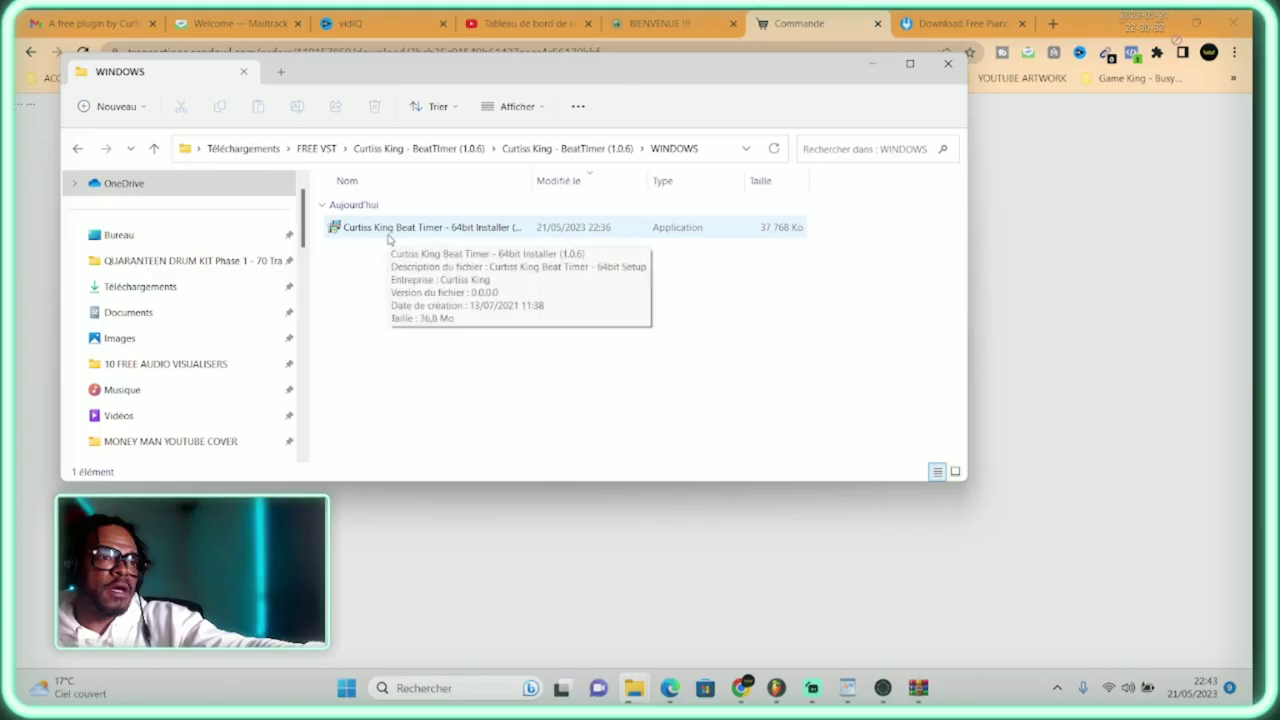
double_click(389, 236)
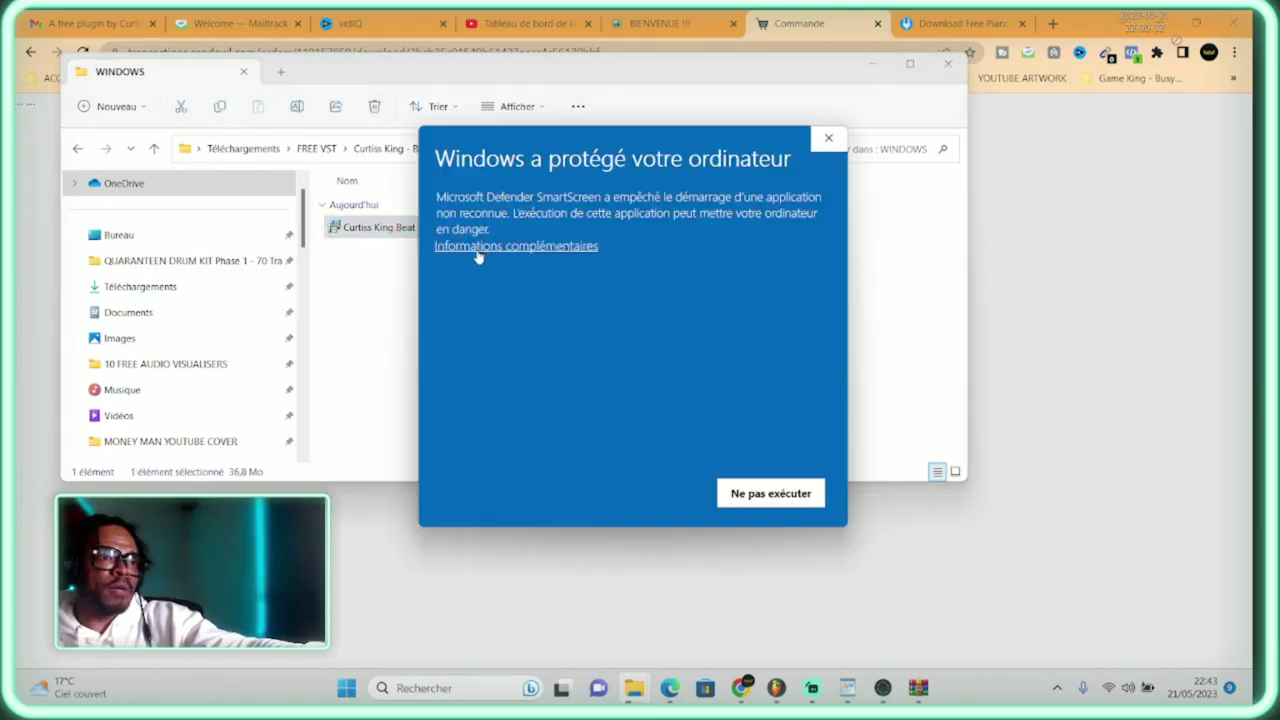
Run the installer anyway despite the SmartScreen block and accept its license agreement
click(479, 247)
click(590, 494)
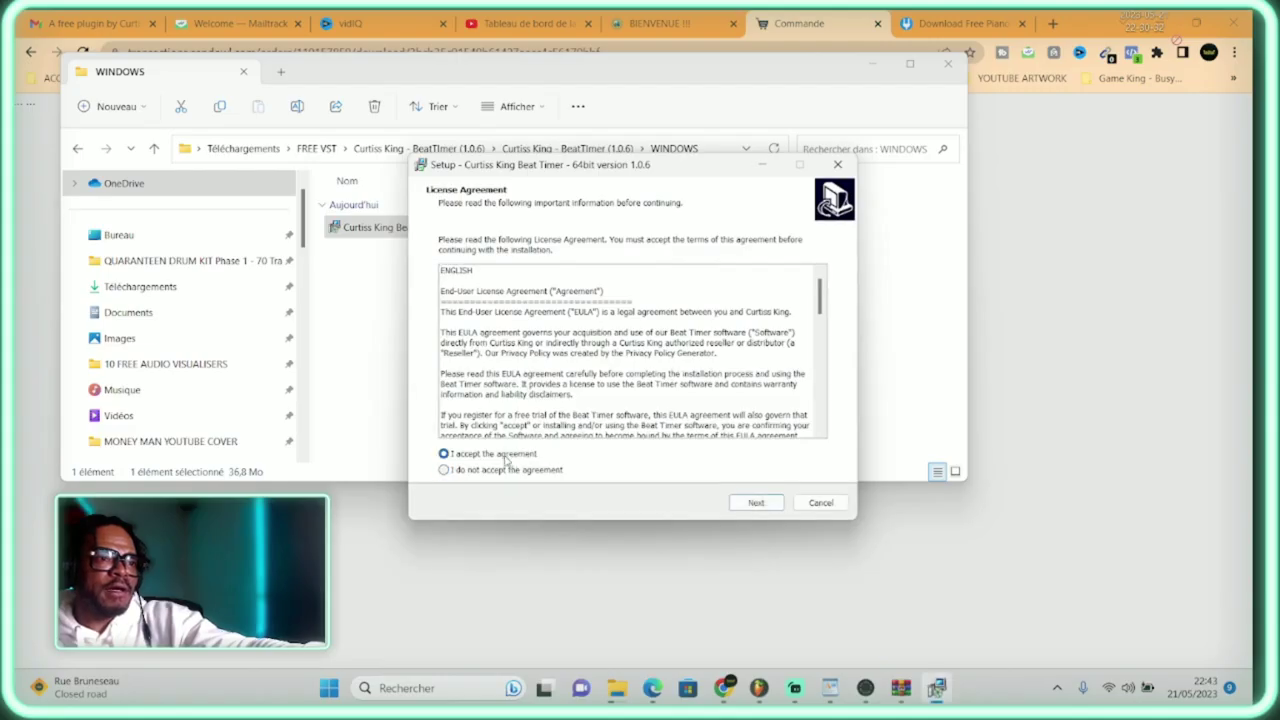
click(757, 503)
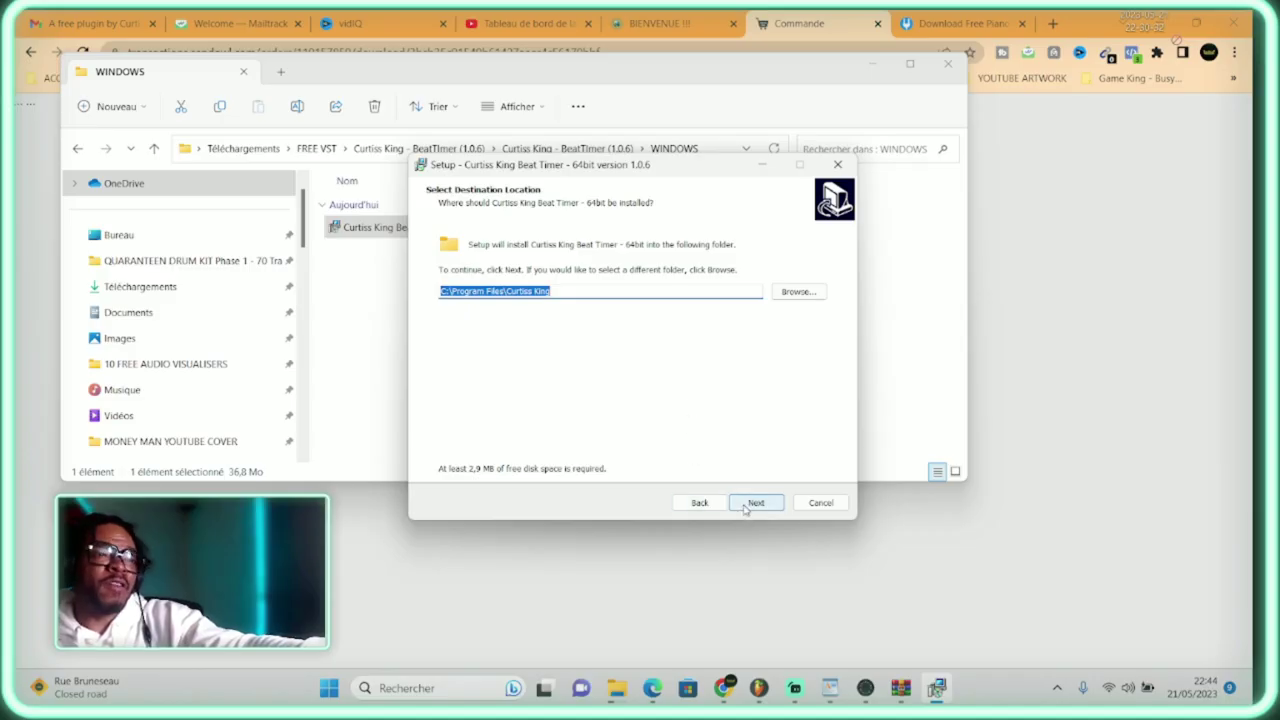
click(745, 507)
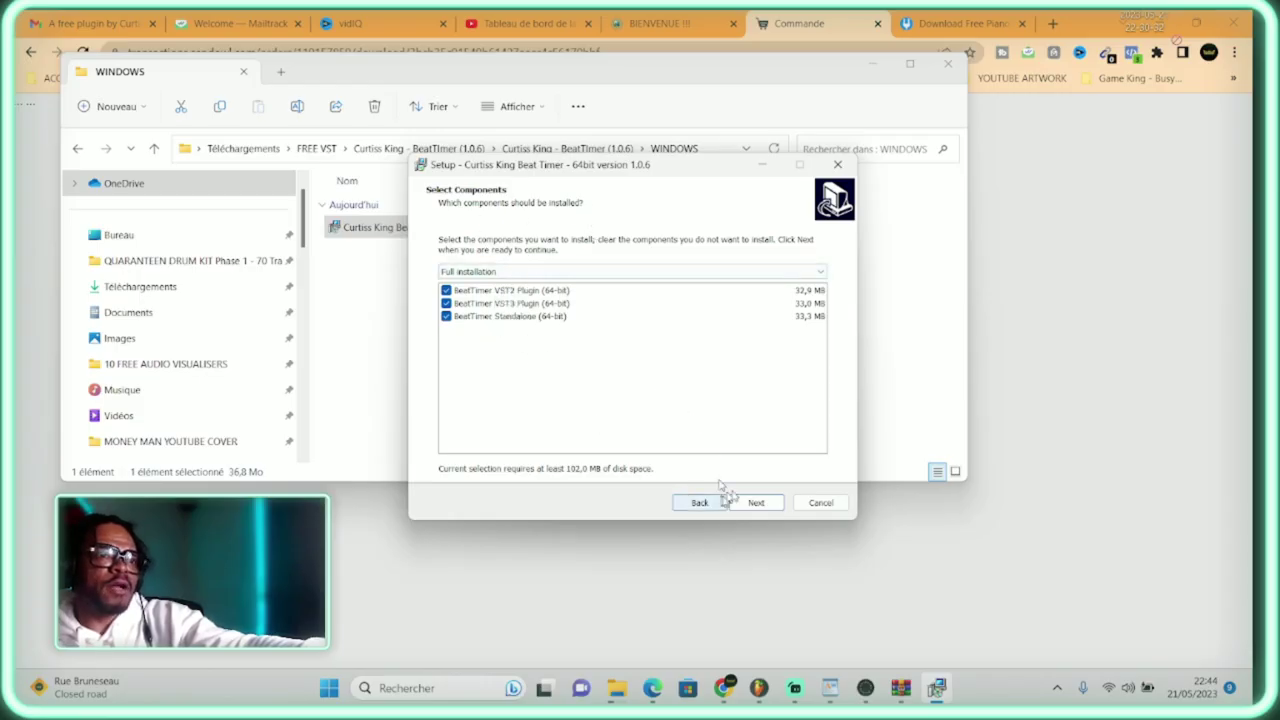
click(752, 503)
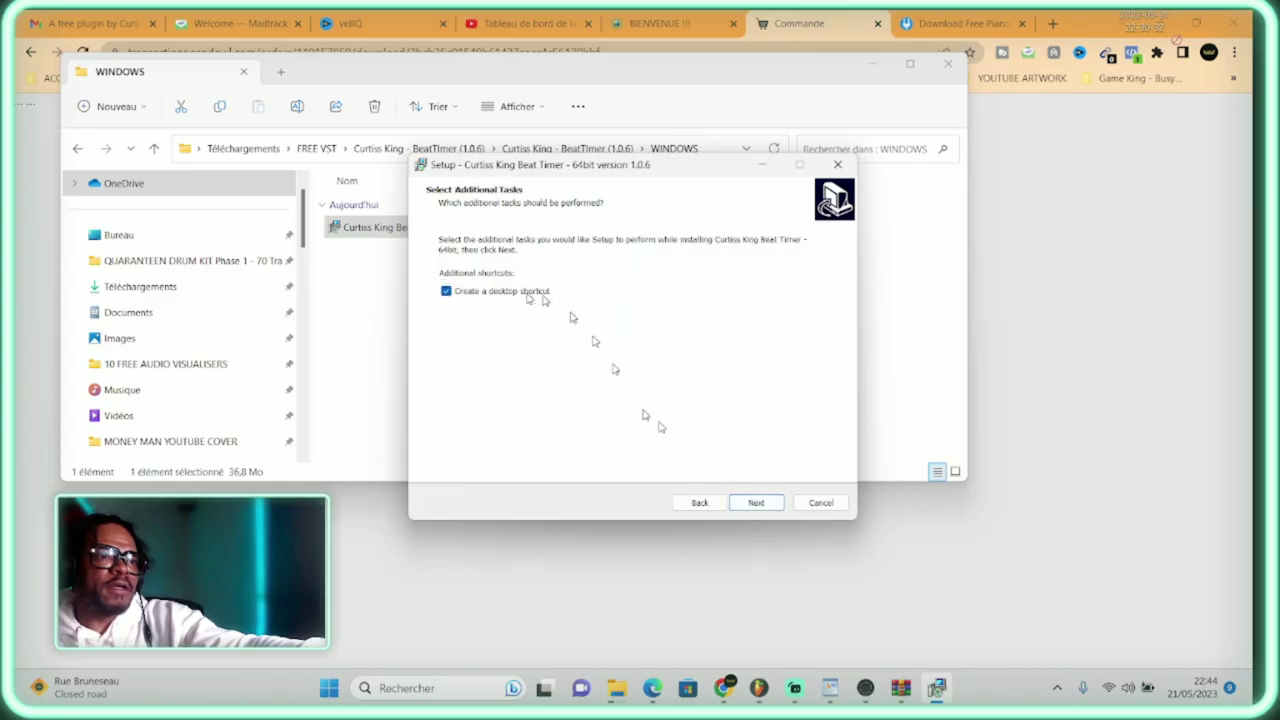
click(700, 503)
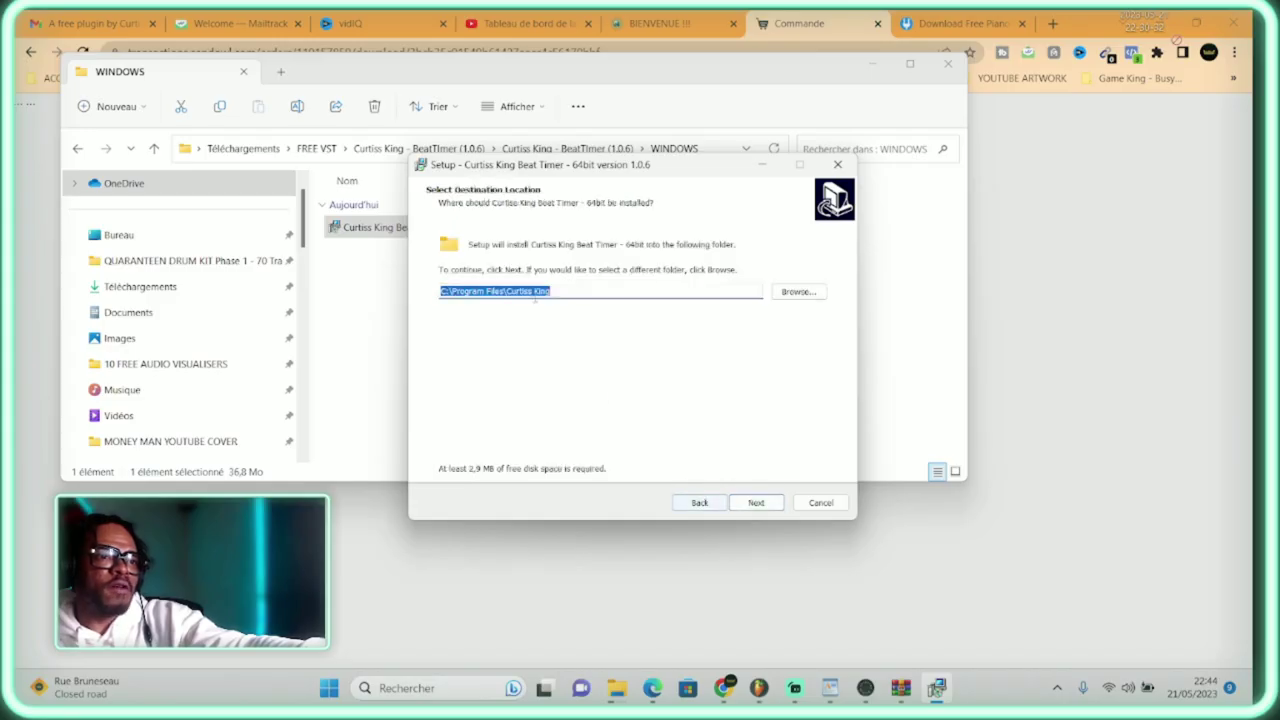
Change the installation destination to C:\Program Files\VstPlugIns\Curtiss King by choosing the VstPlugIns folder
double_click(492, 291)
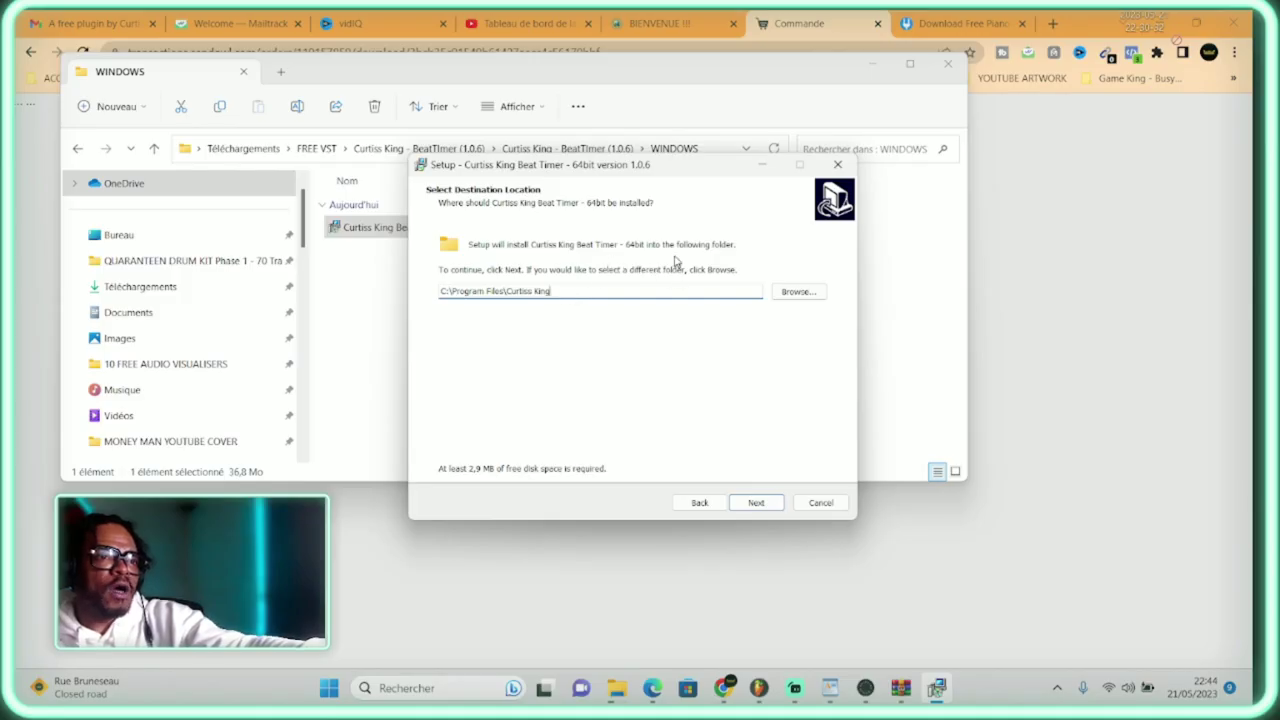
click(798, 291)
click(513, 376)
scroll(540, 400, down, 4)
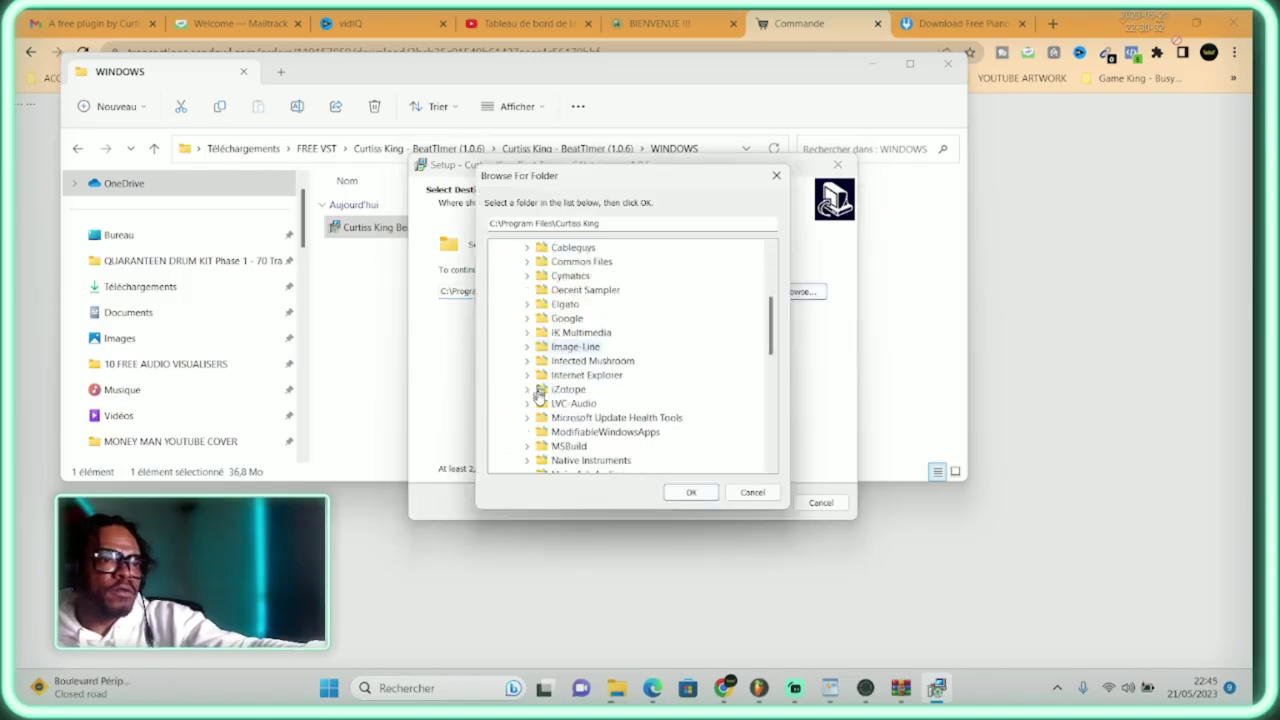
scroll(541, 401, down, 2)
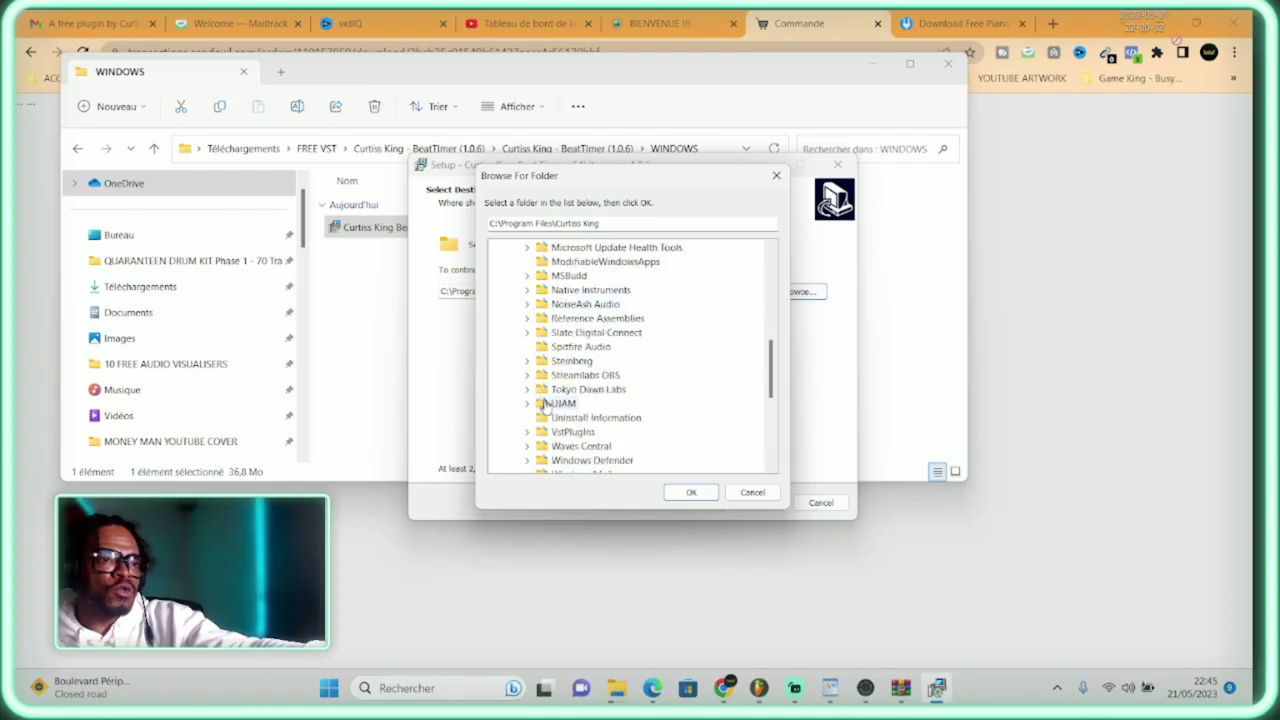
scroll(551, 408, down, 1)
click(574, 390)
scroll(580, 432, up, 2)
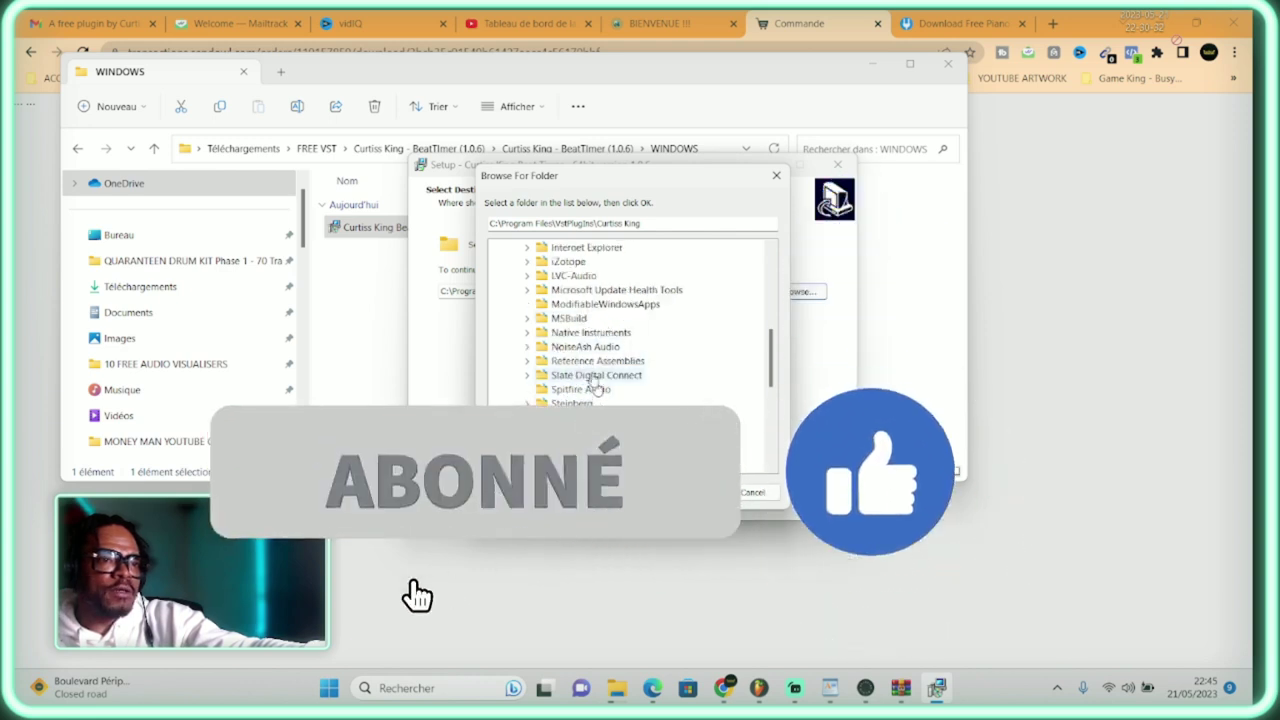
scroll(596, 390, down, 1)
scroll(596, 390, down, 1)
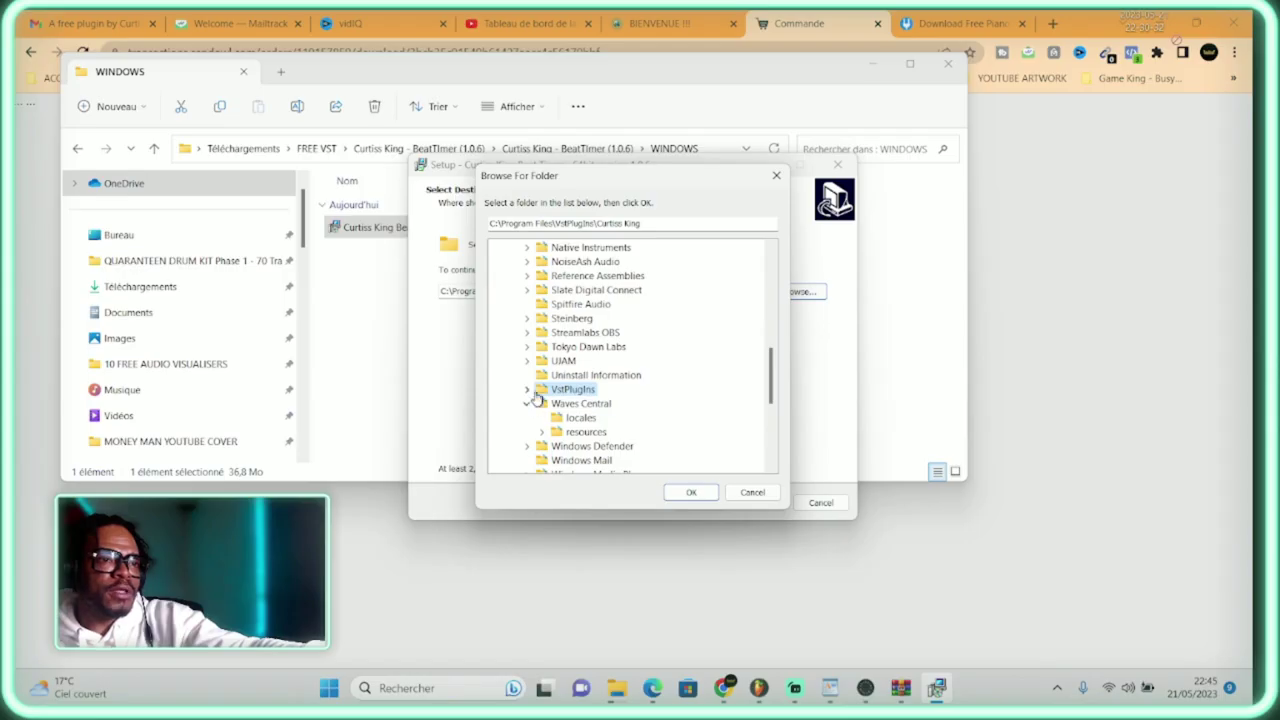
click(528, 389)
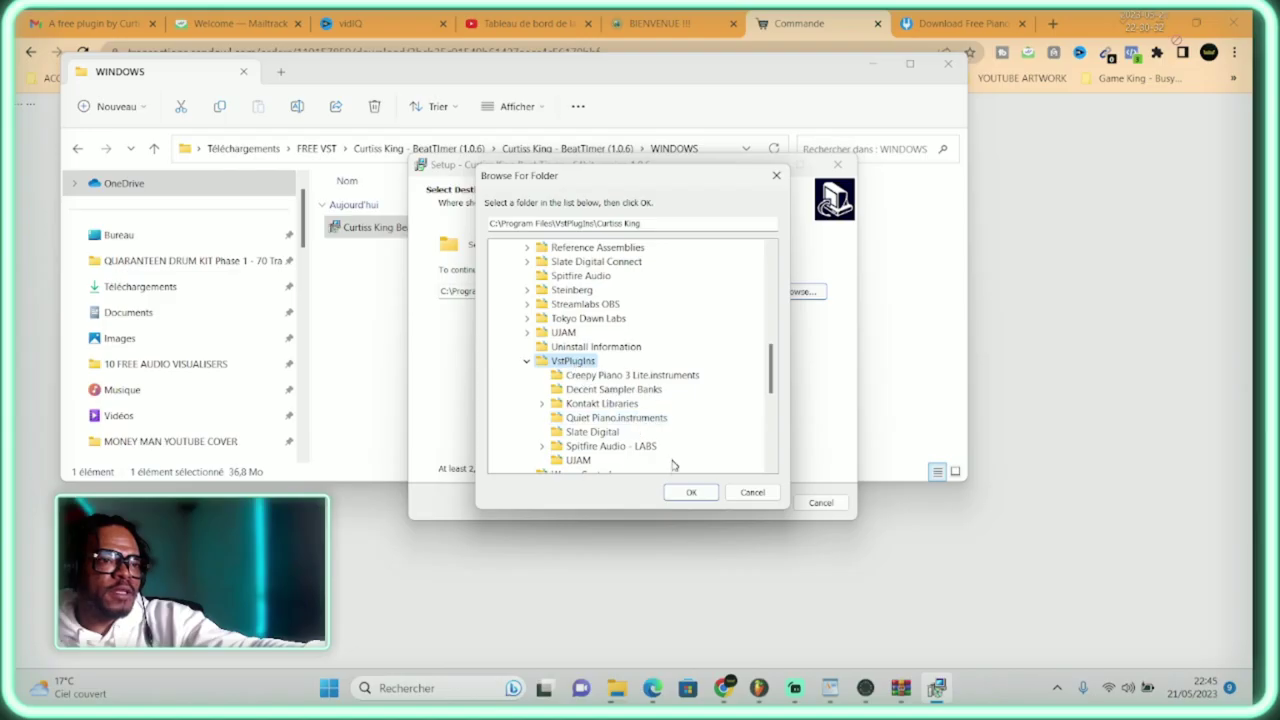
click(687, 492)
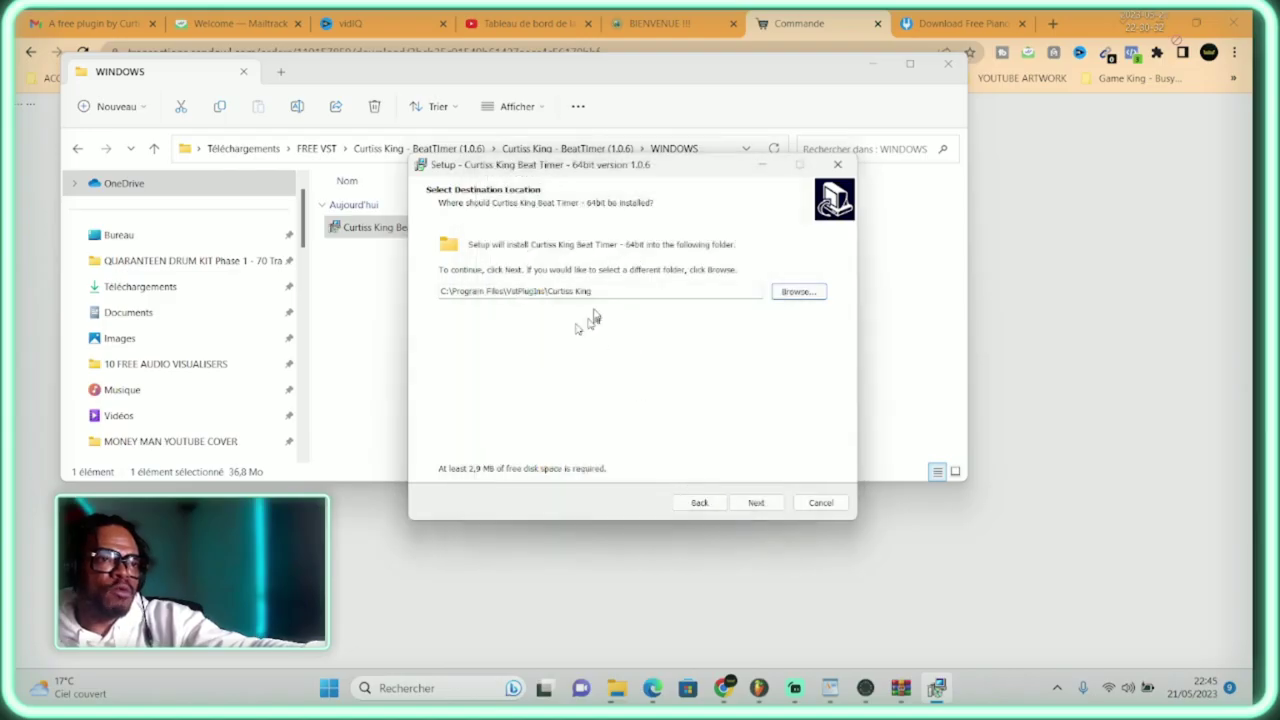
click(604, 295)
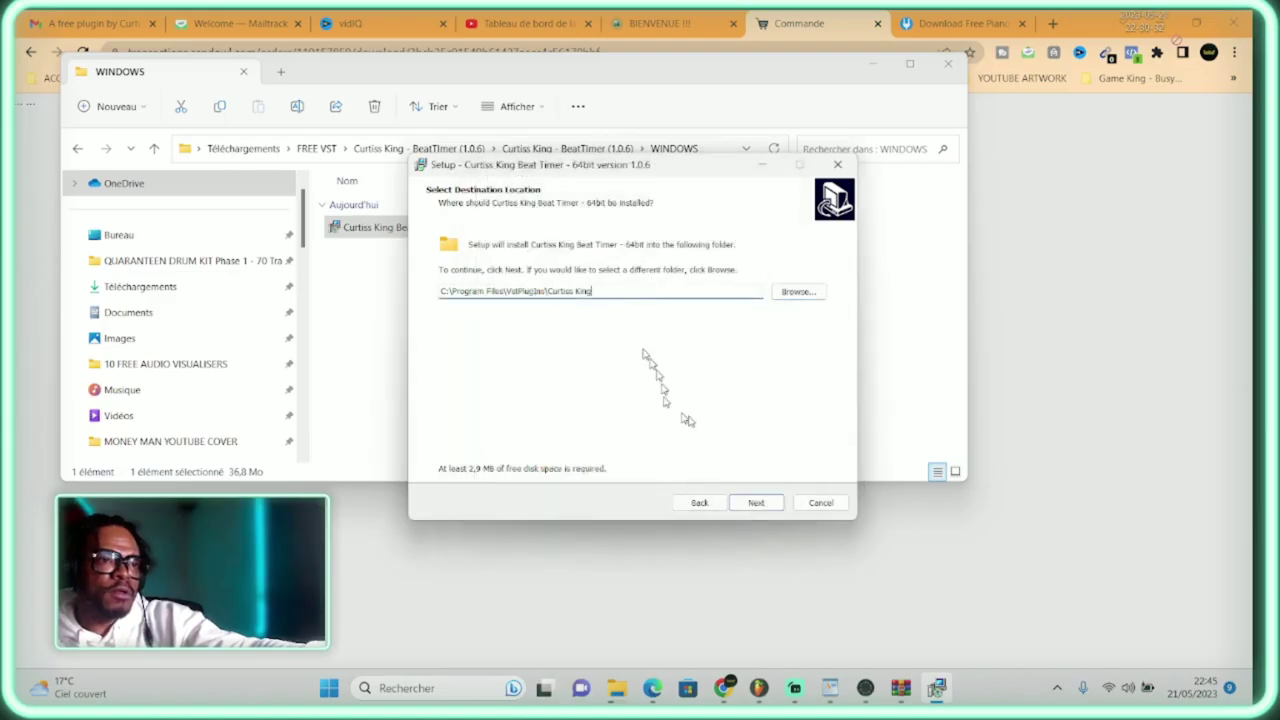
Install Beat Timer as a full installation with VST2, VST3 and Standalone components and no desktop shortcut, and exit the setup
click(762, 505)
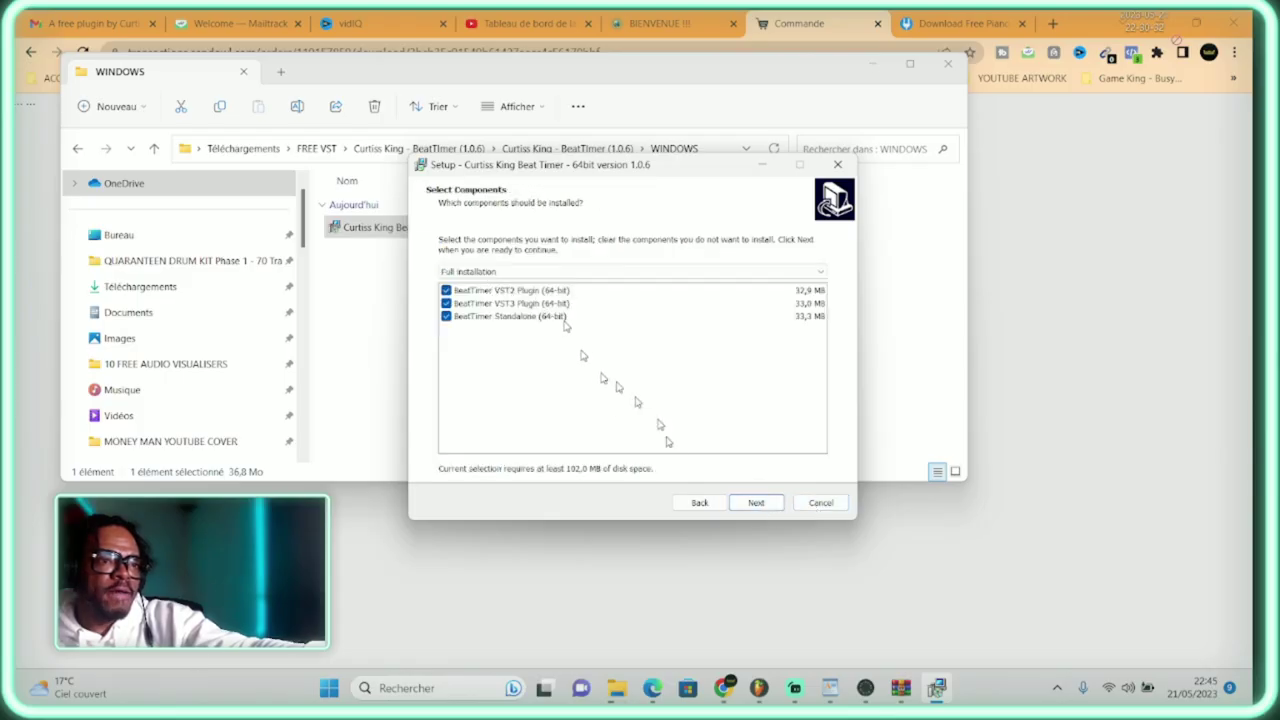
click(755, 503)
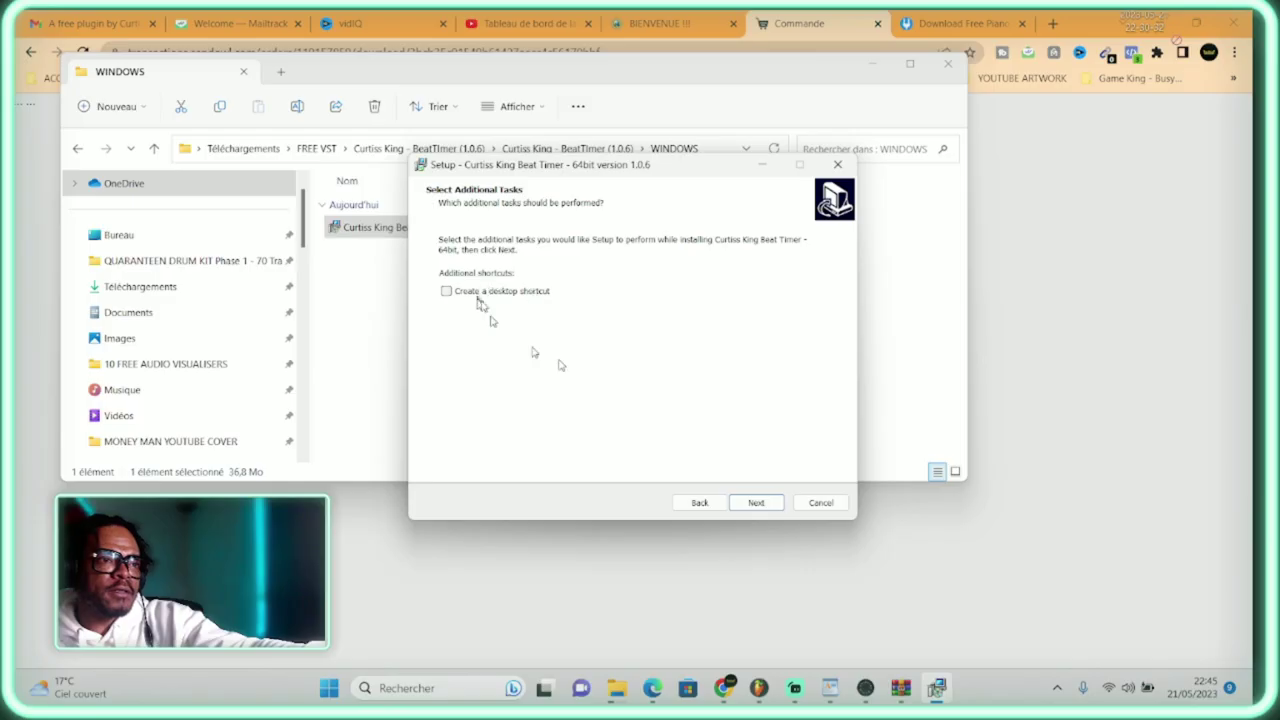
click(699, 502)
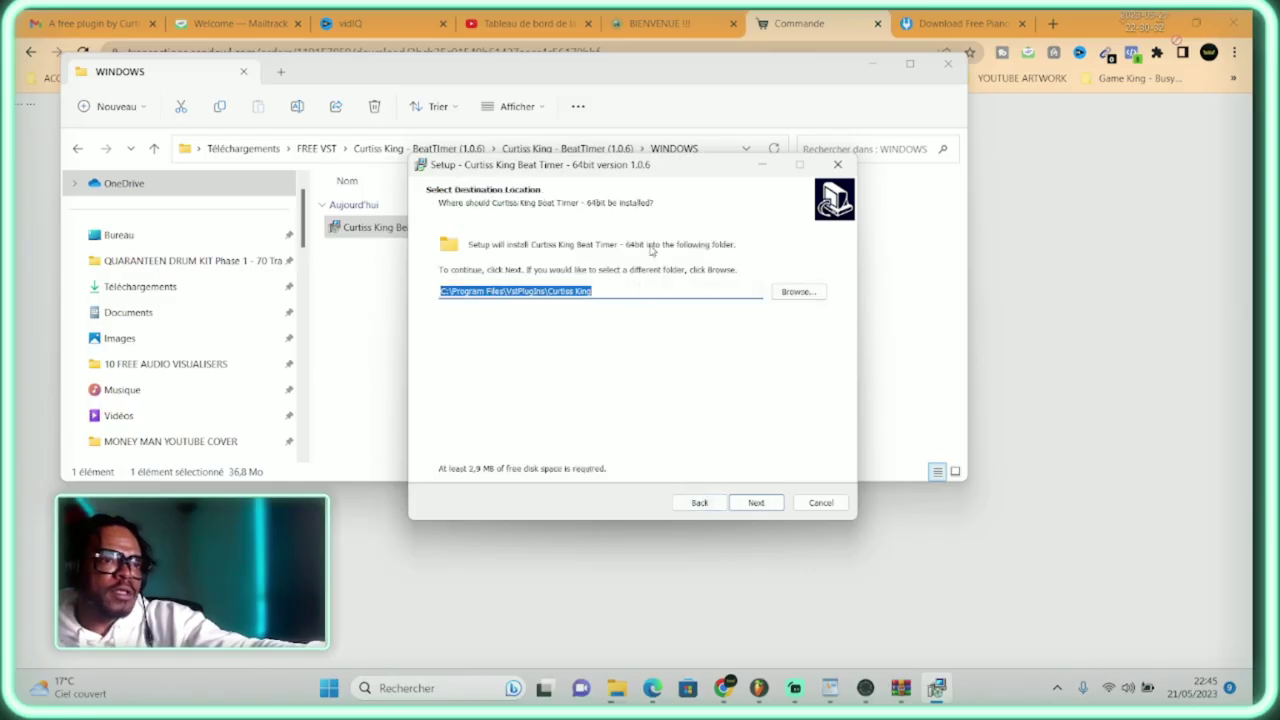
click(767, 508)
click(767, 508)
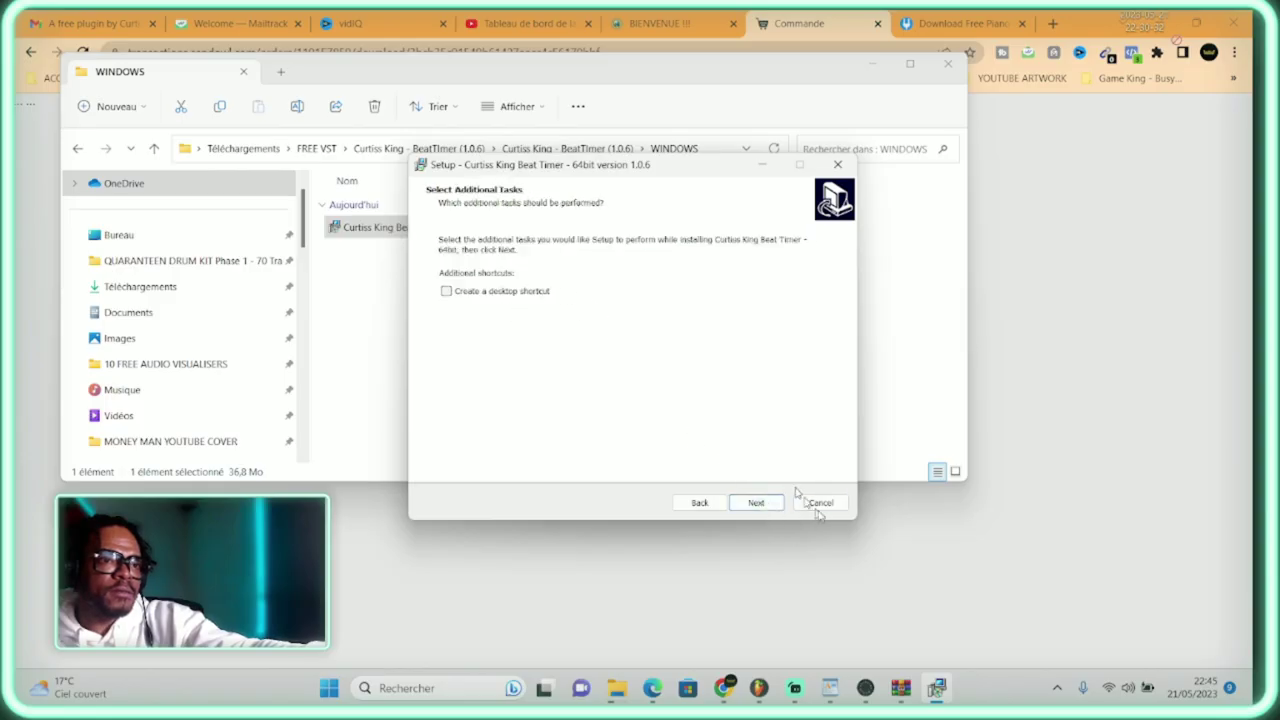
click(757, 505)
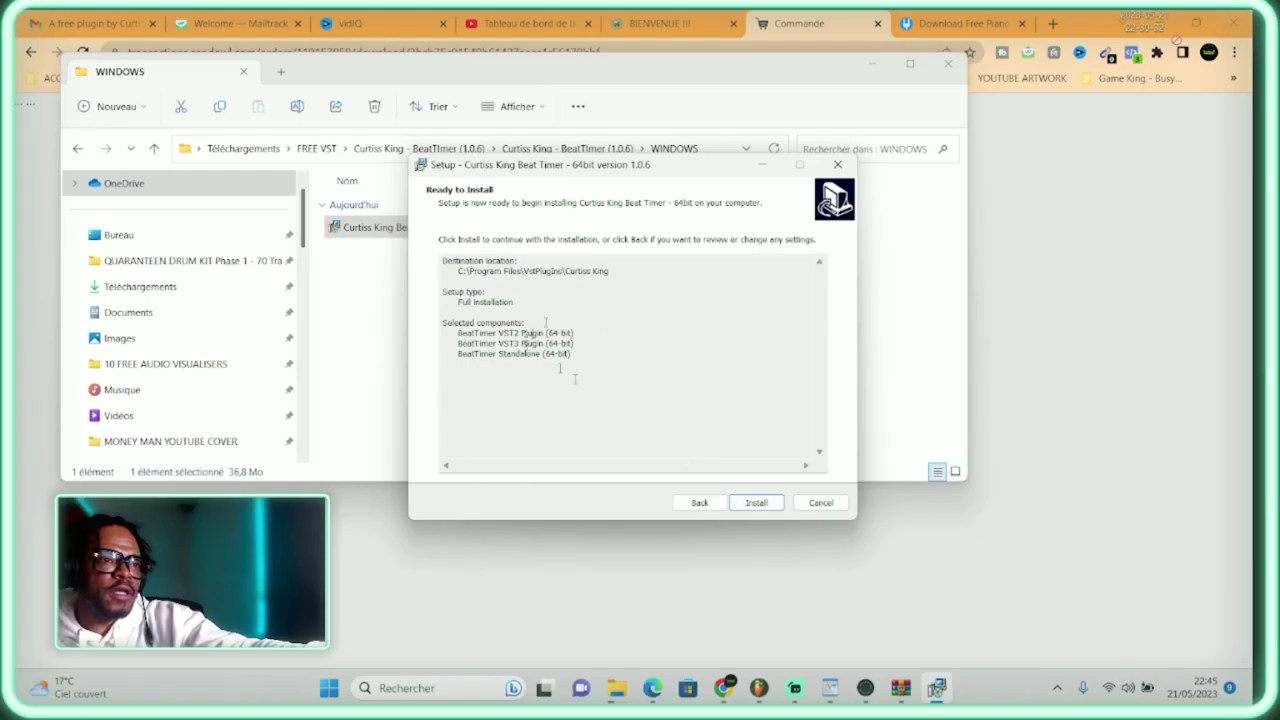
click(755, 503)
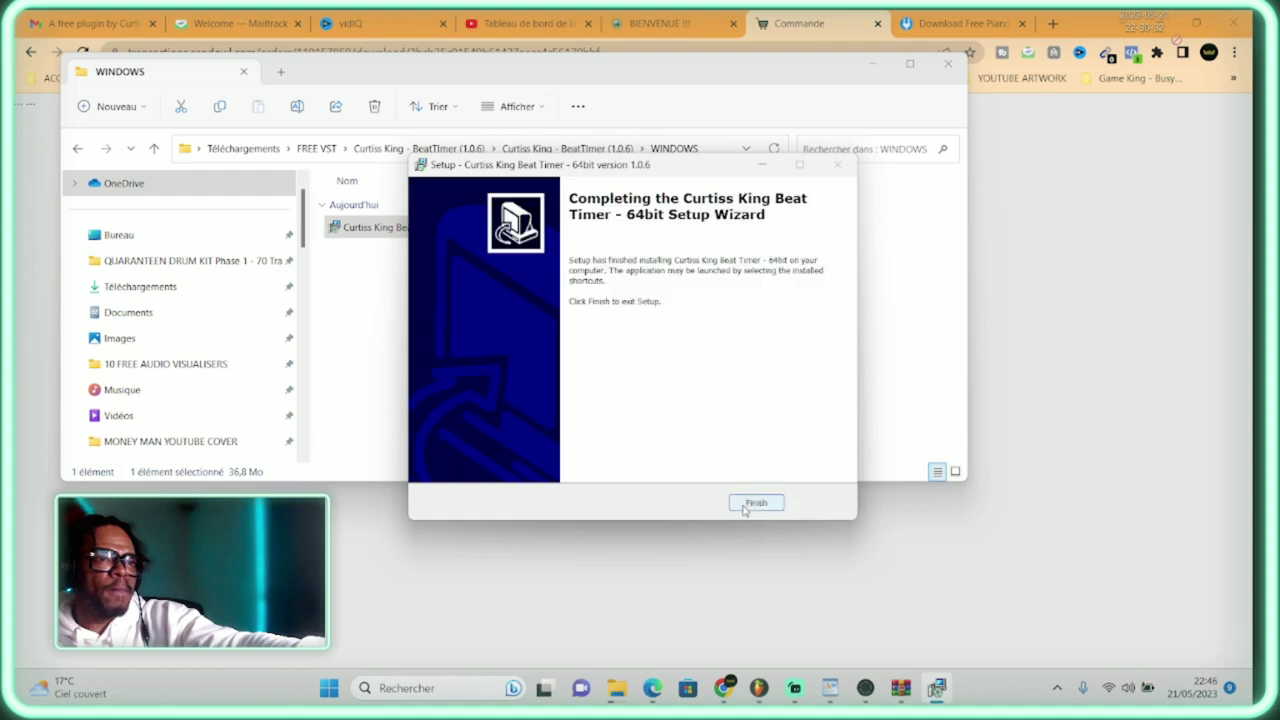
click(756, 507)
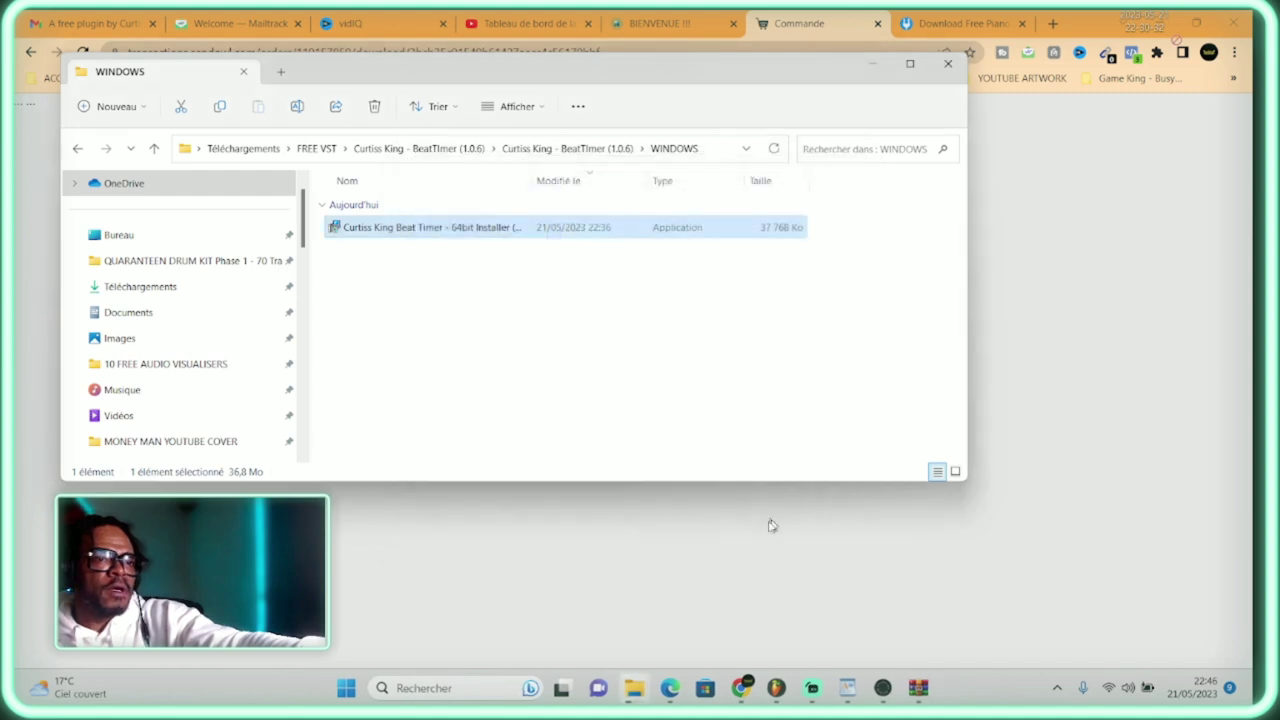
Switch to FL Studio and open the plugin manager from the file settings
mouse_move(774, 684)
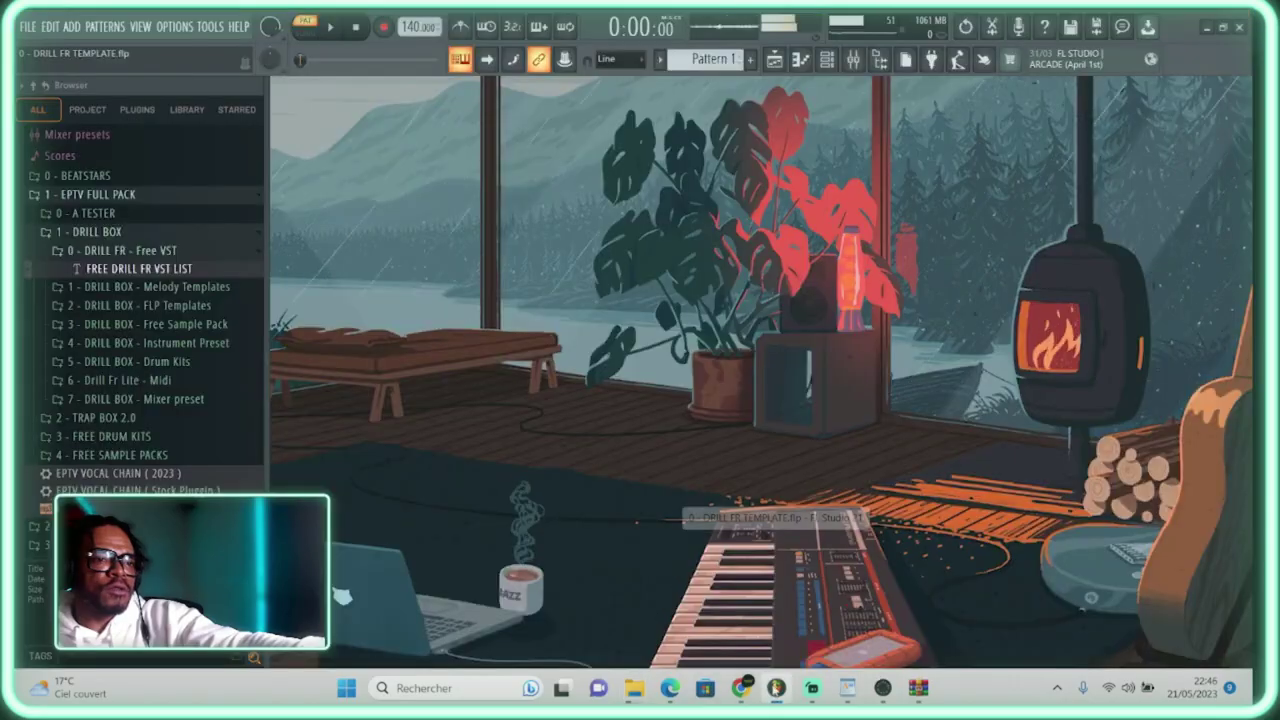
click(775, 600)
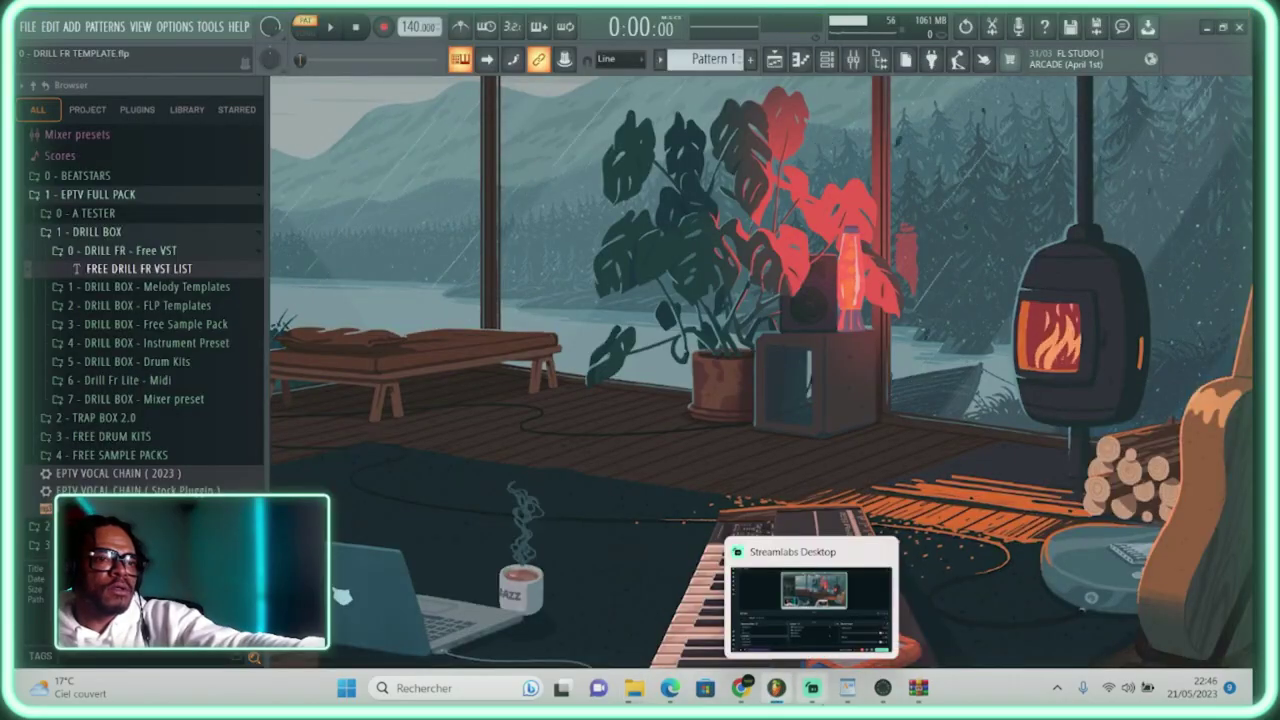
click(183, 25)
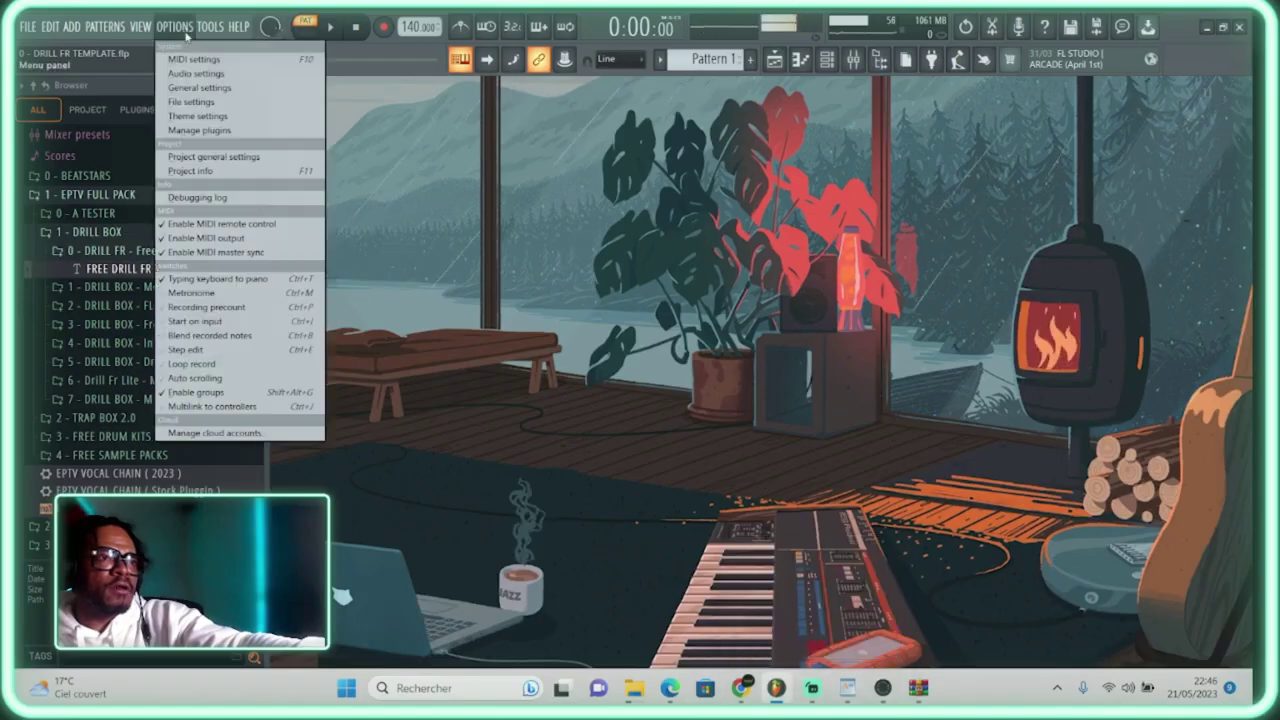
click(205, 101)
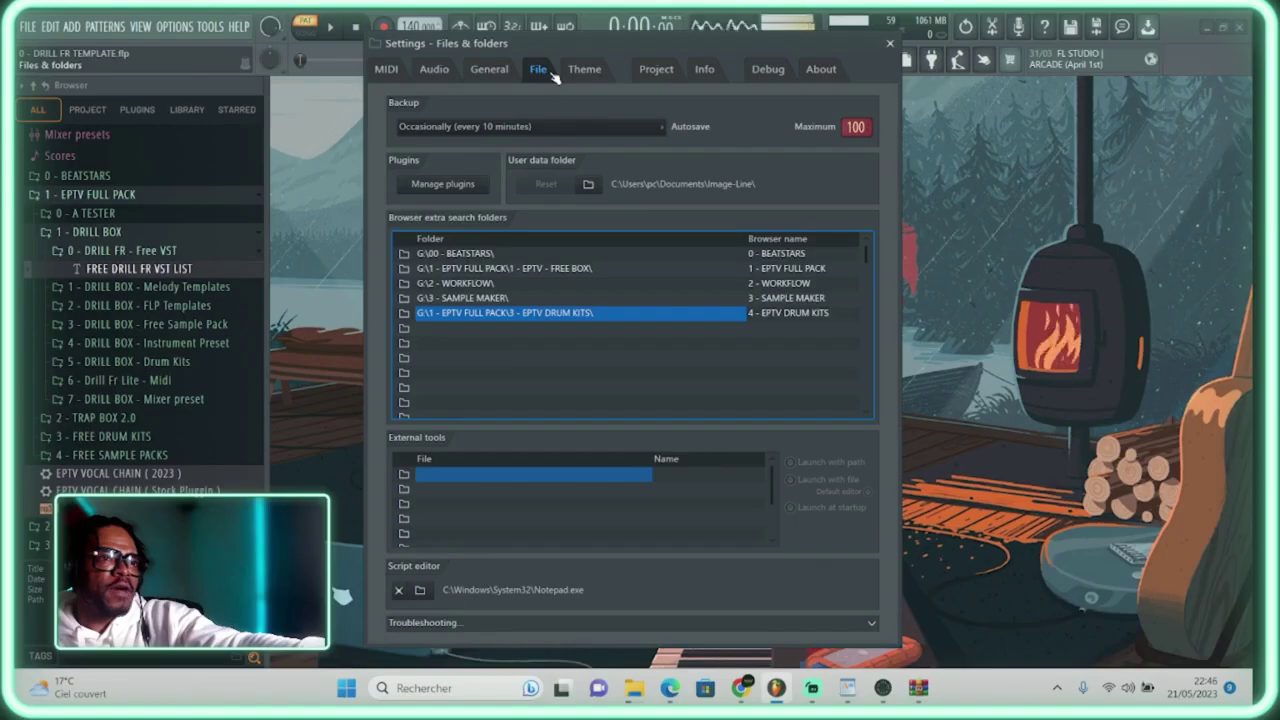
click(447, 188)
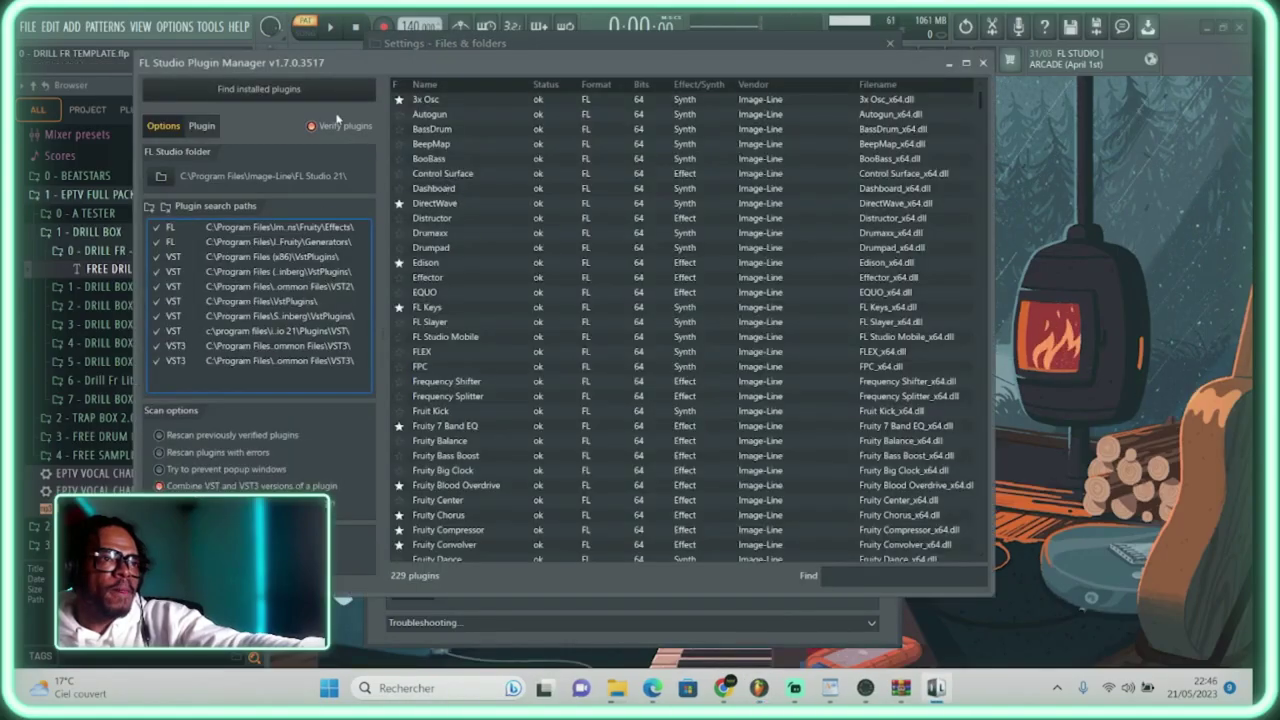
Select the C:\Program Files\VstPlugins\ search path and scan for installed plugins
click(262, 301)
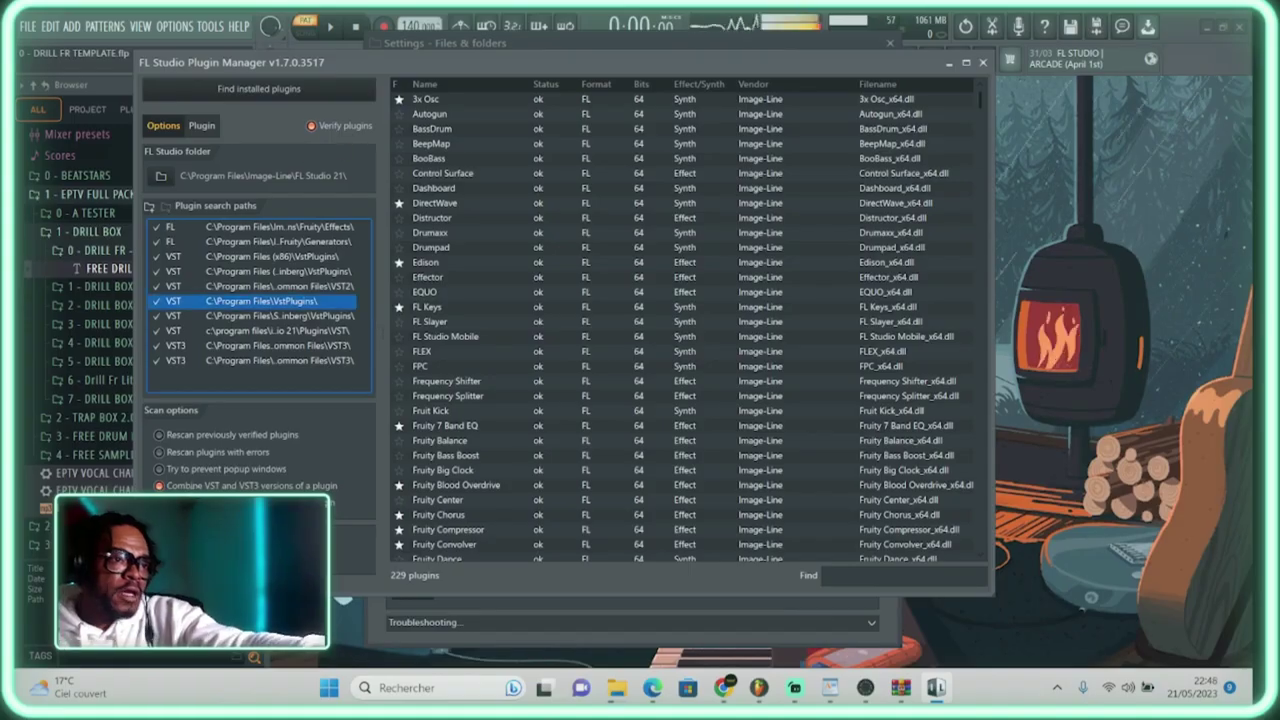
click(870, 578)
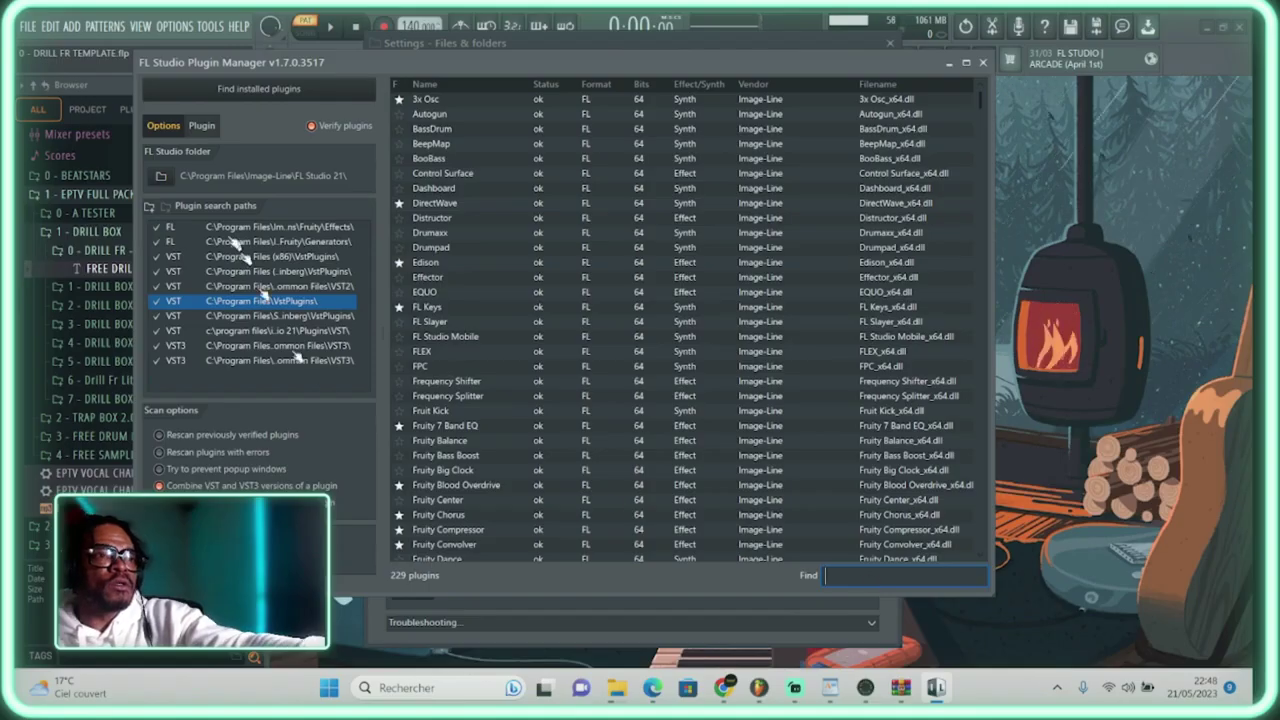
click(276, 88)
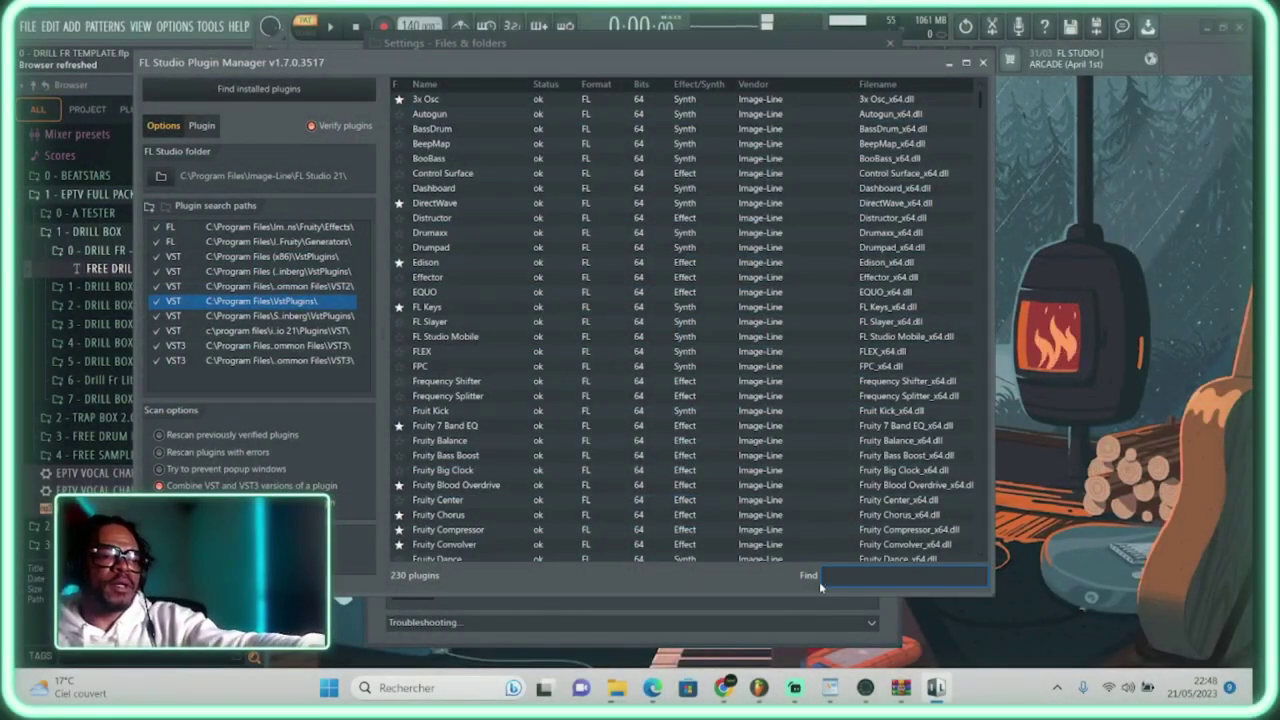
Filter the plugin list by "beat" and mark BeatTimer as a favorite
text(beat)
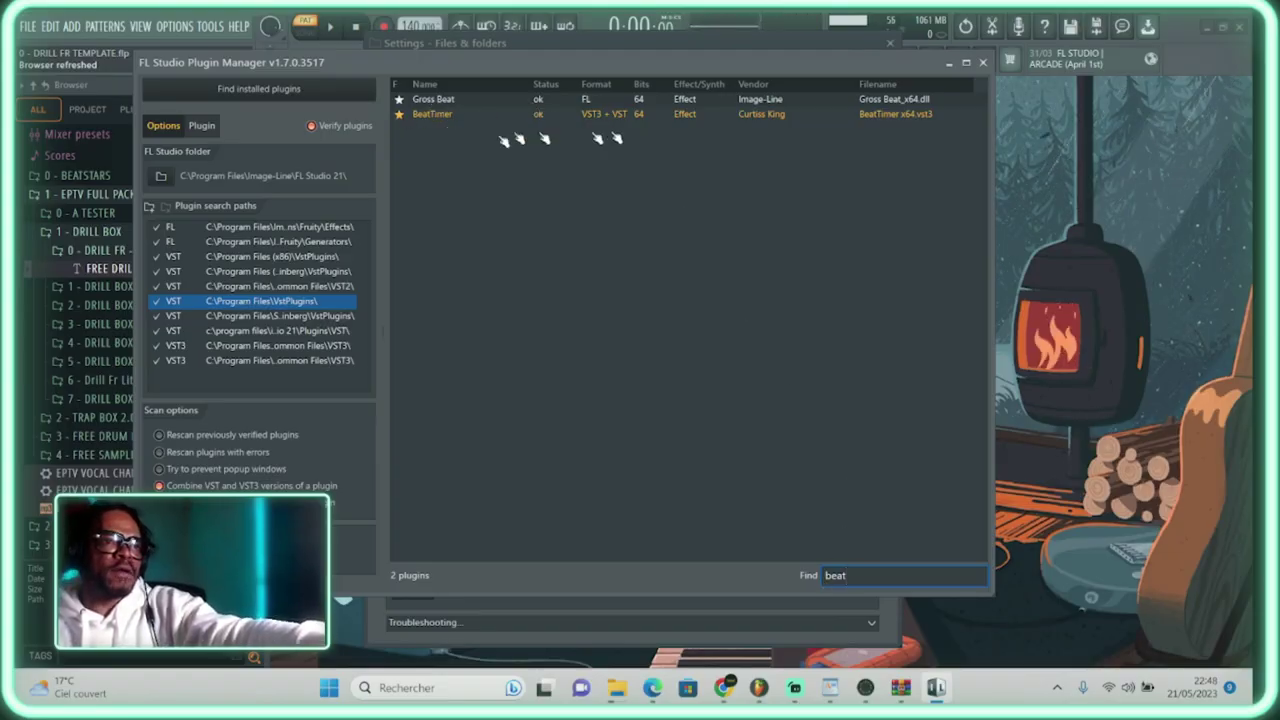
click(405, 120)
click(404, 120)
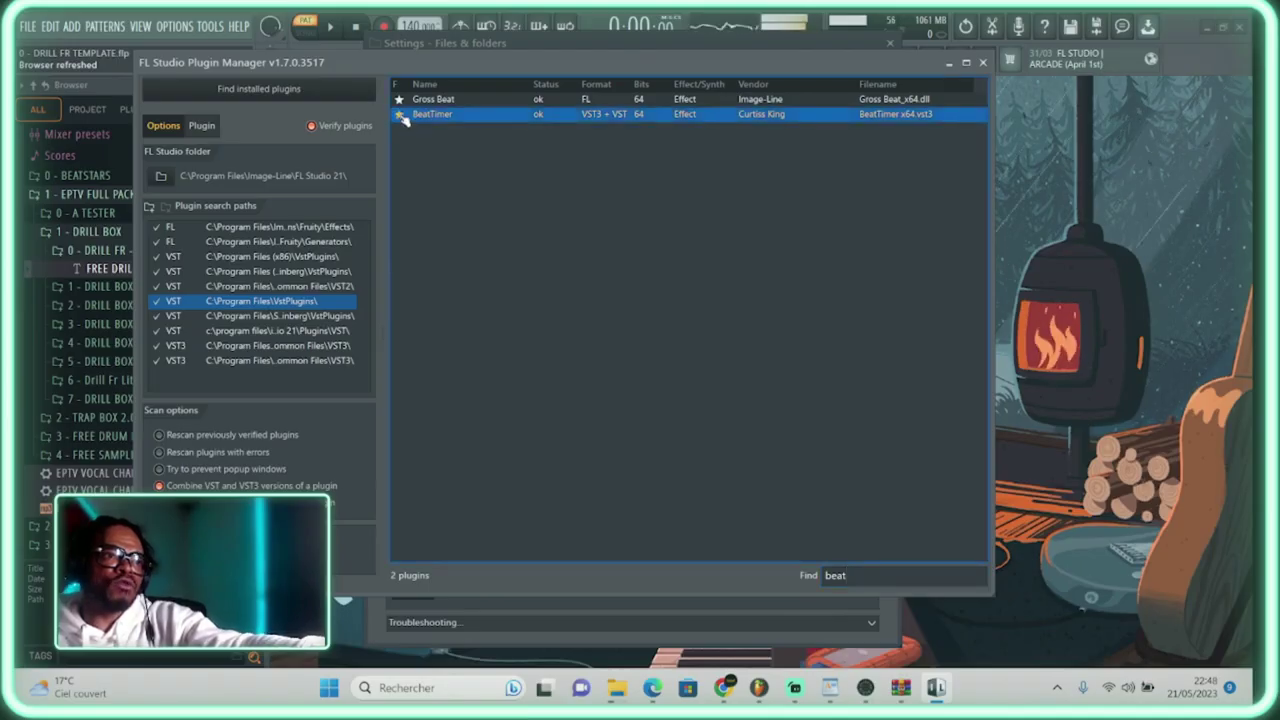
click(400, 114)
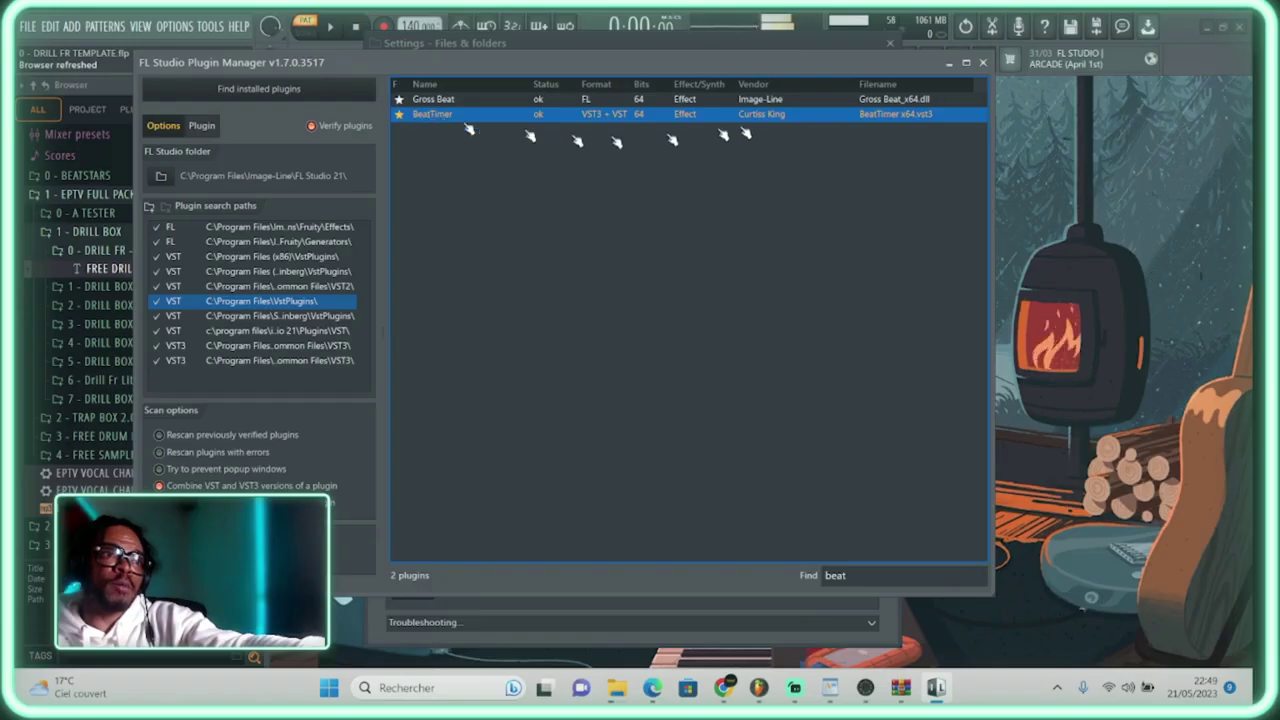
Close the plugin manager and the settings, and show the mixer
click(983, 62)
click(847, 129)
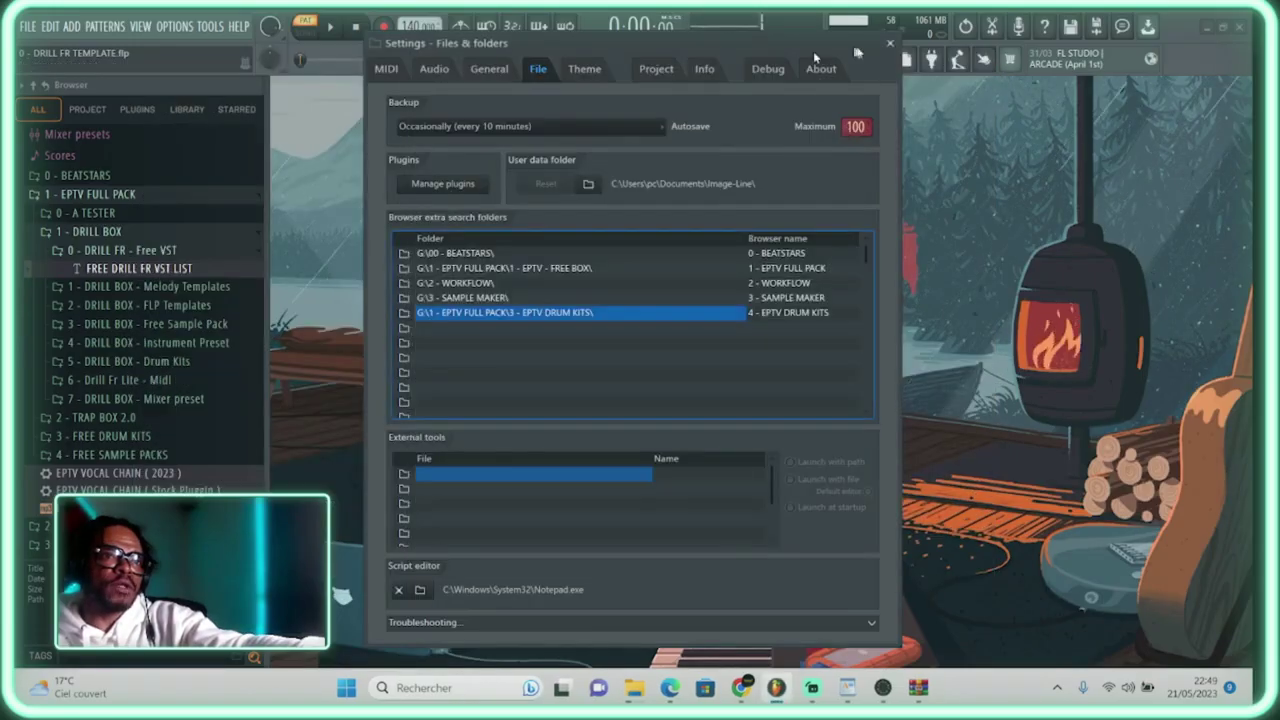
click(890, 43)
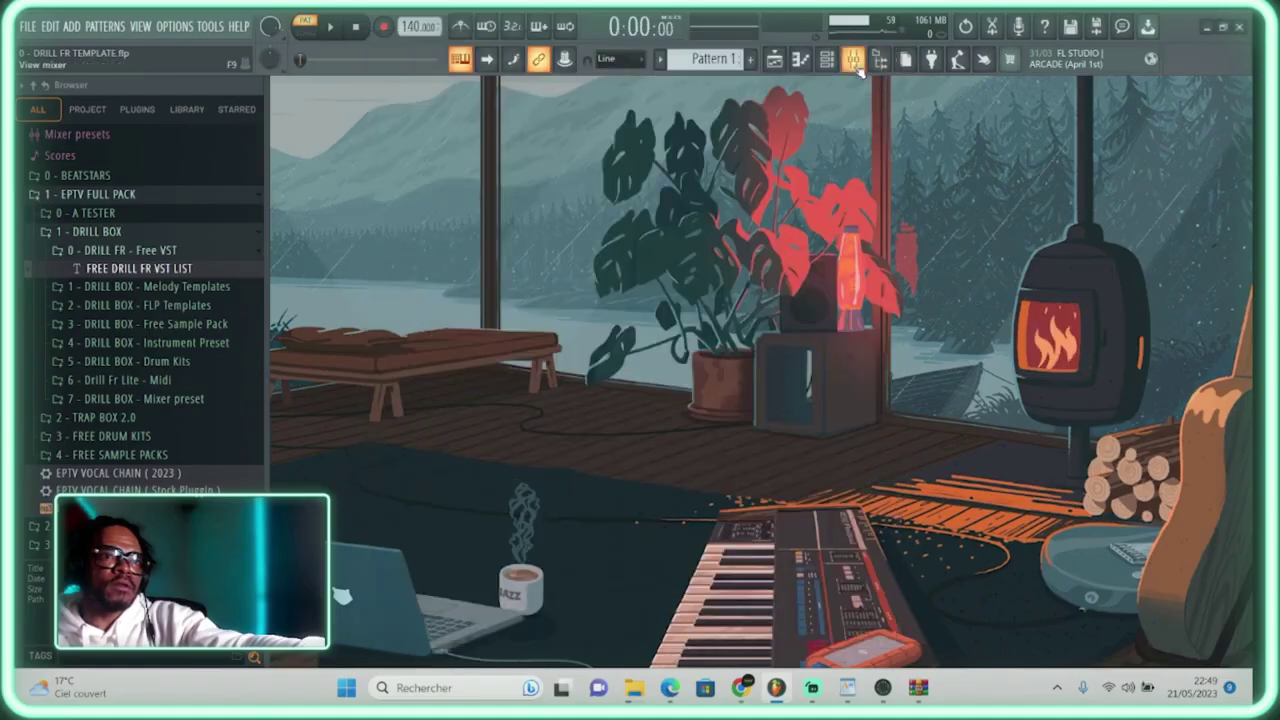
click(852, 58)
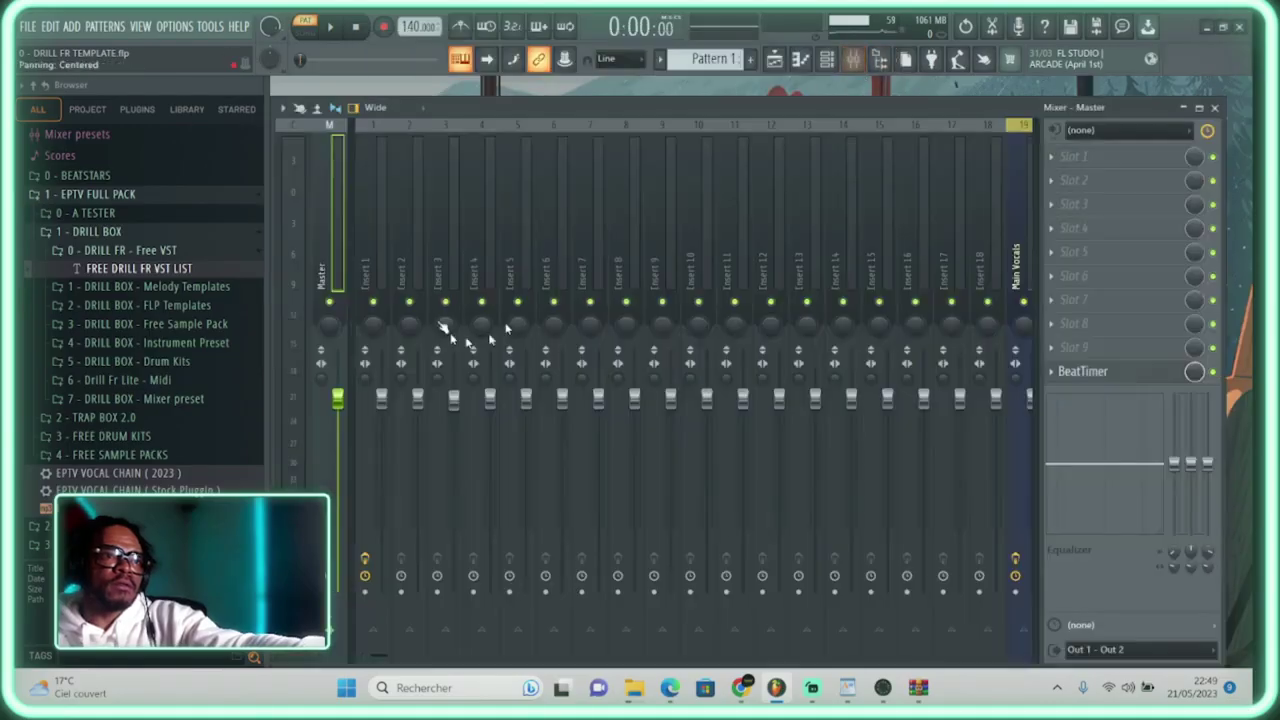
Check the existing BeatTimer in slot 10 of the Master track, and view the plugin picker
click(1085, 371)
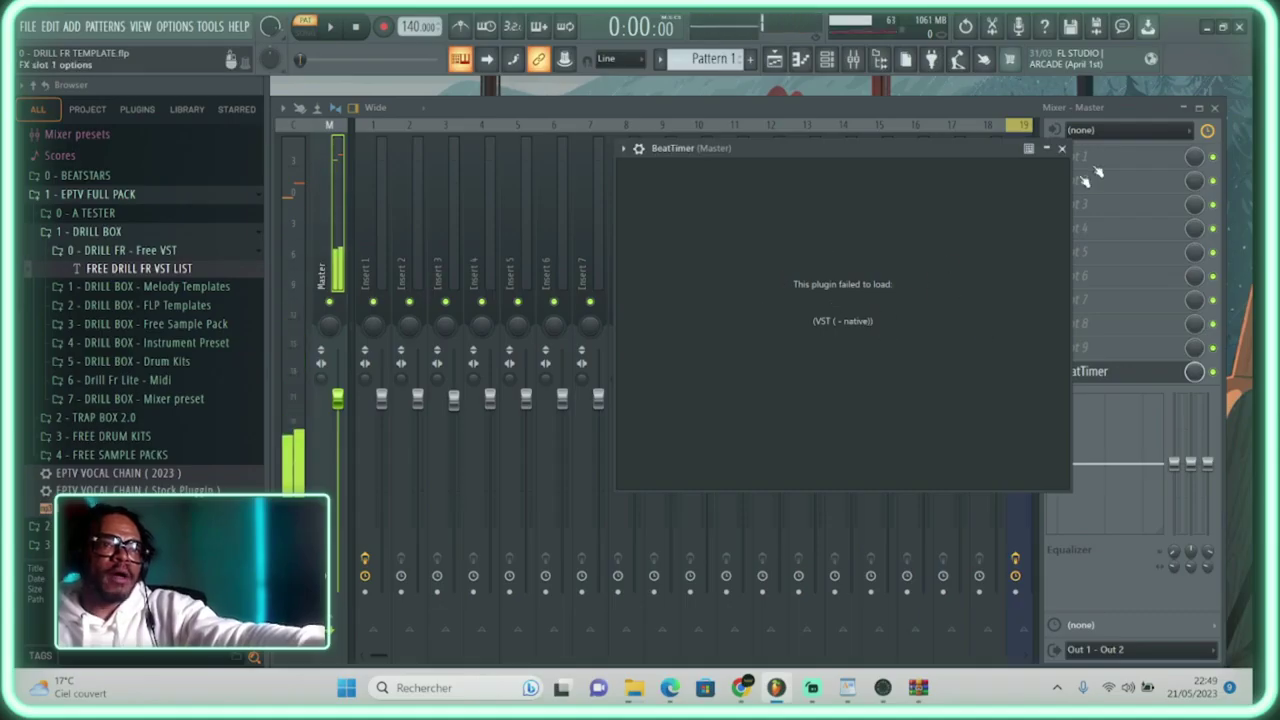
click(1061, 148)
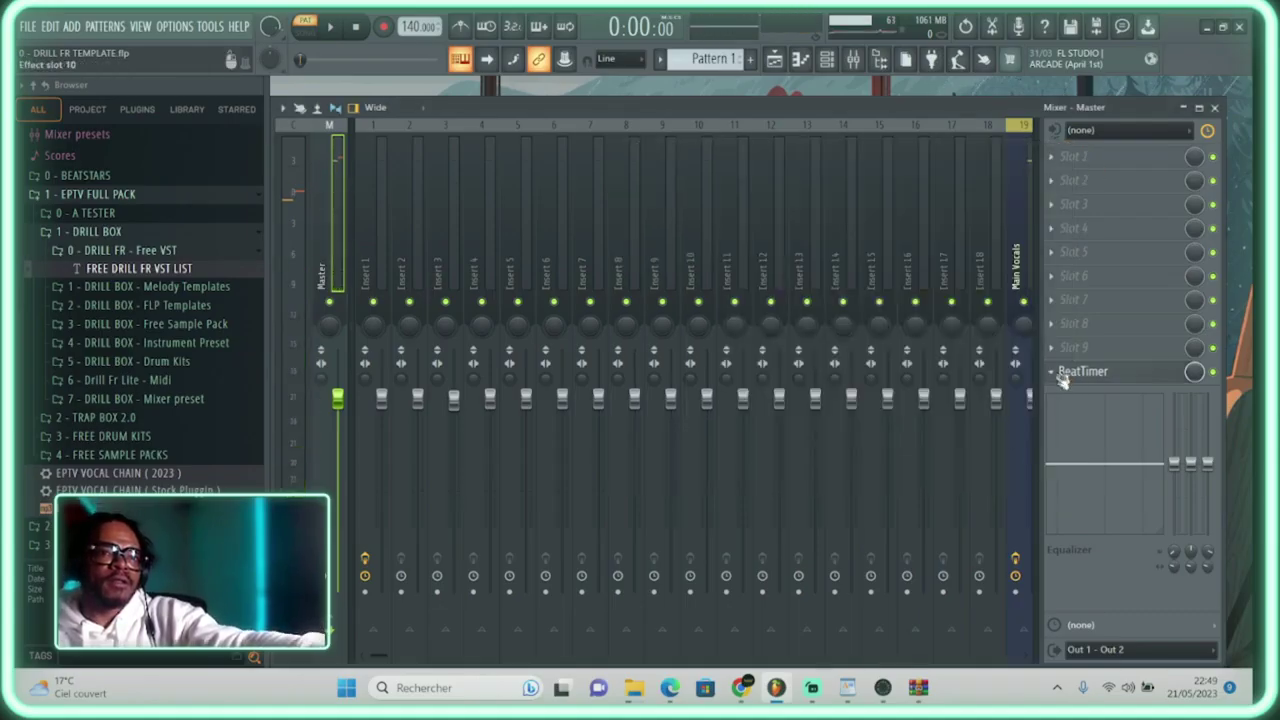
key(F8)
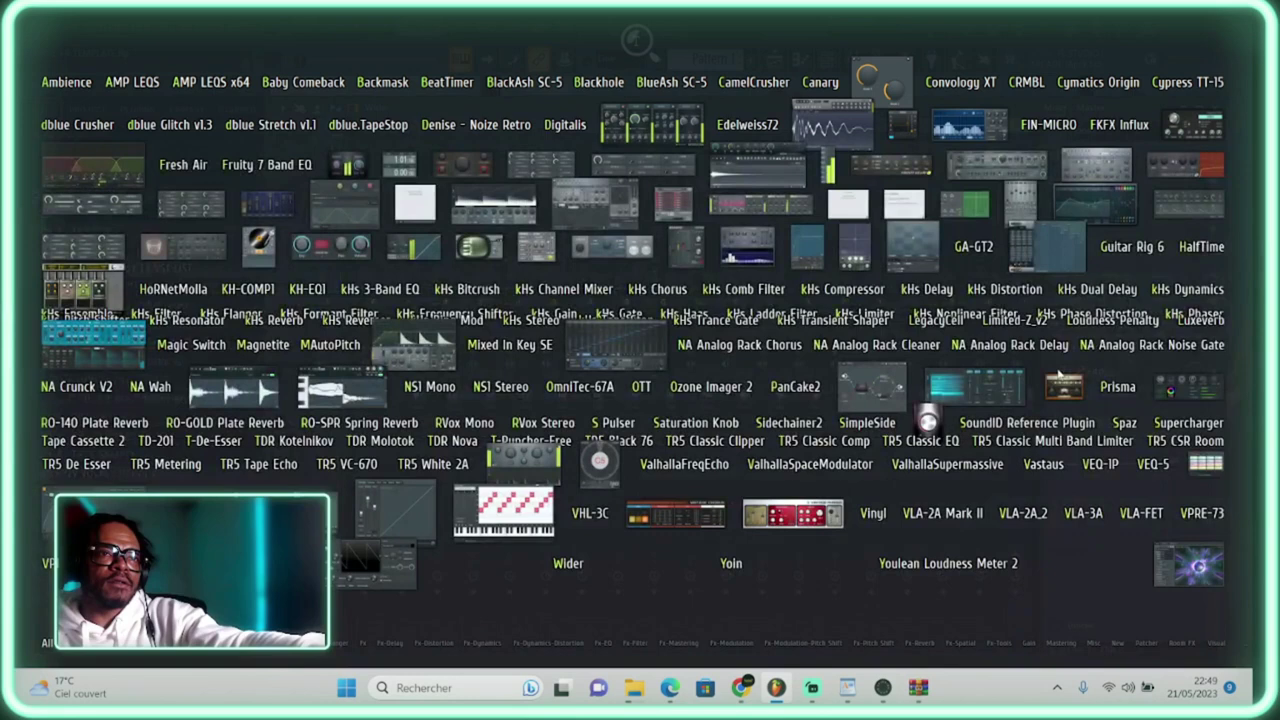
key(Escape)
Set the list of replacement plugins for slot 10 of the Master track to the Simple view
click(1054, 376)
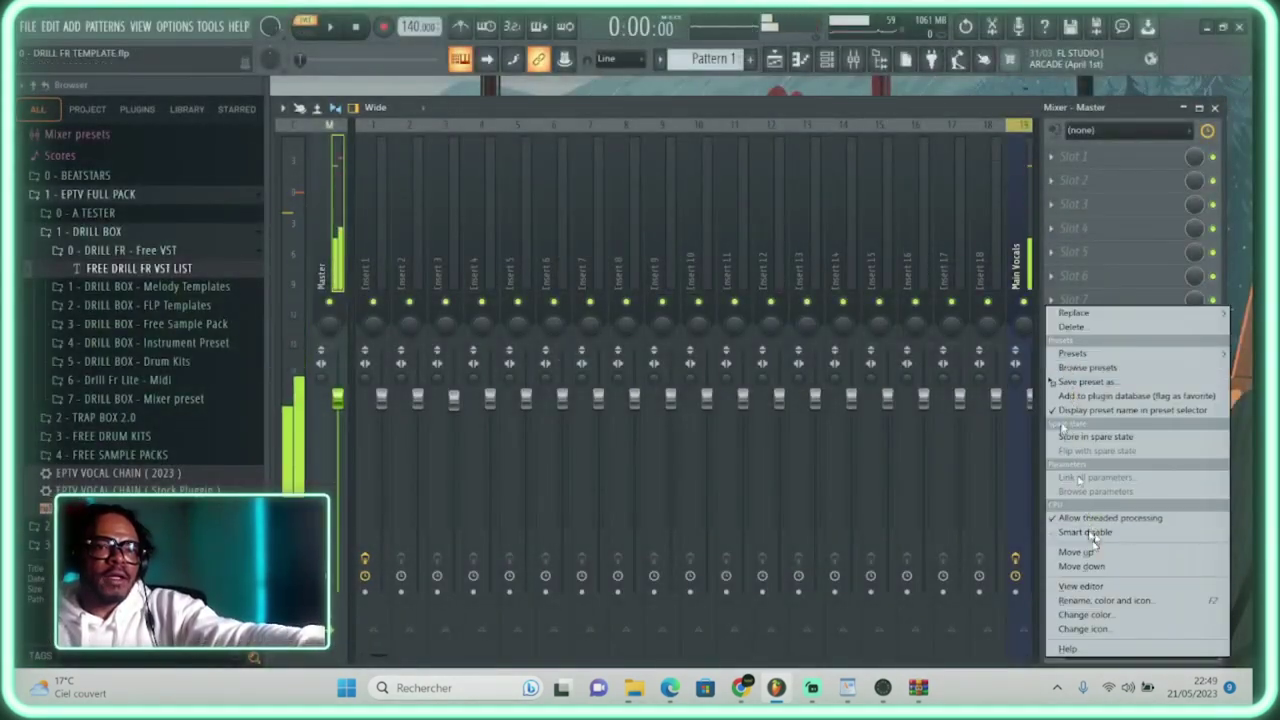
mouse_move(1073, 316)
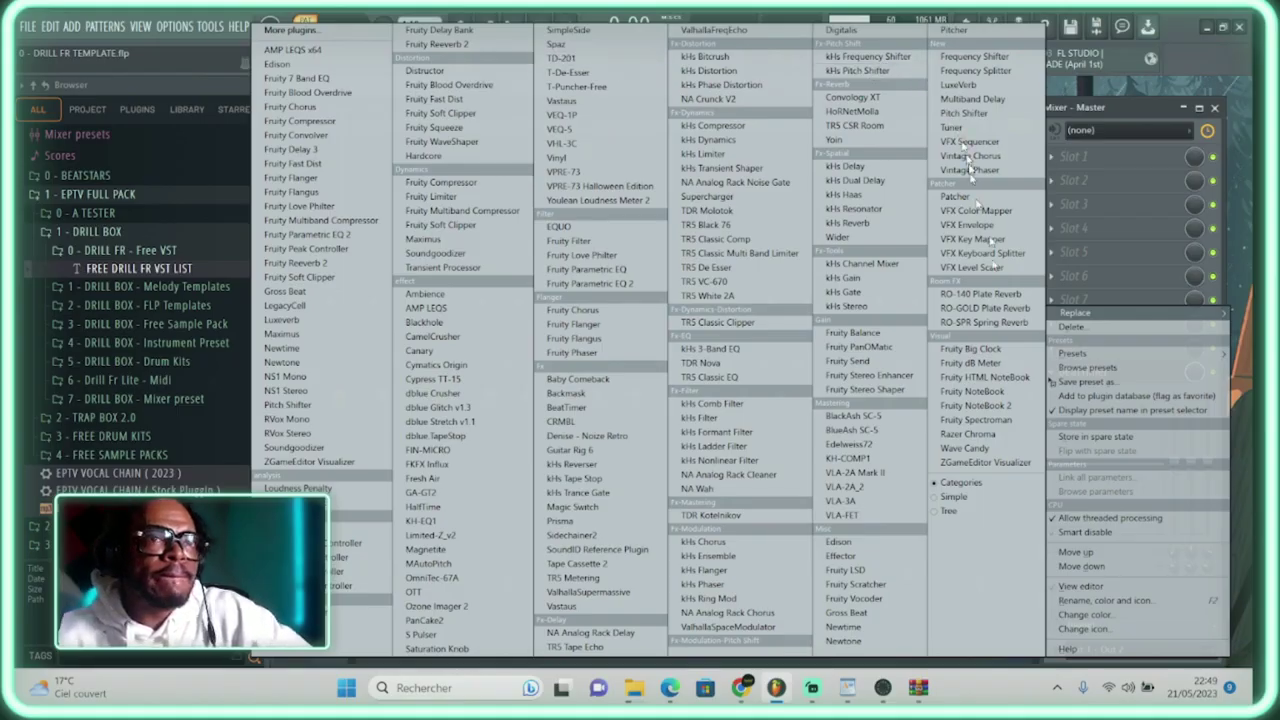
click(958, 497)
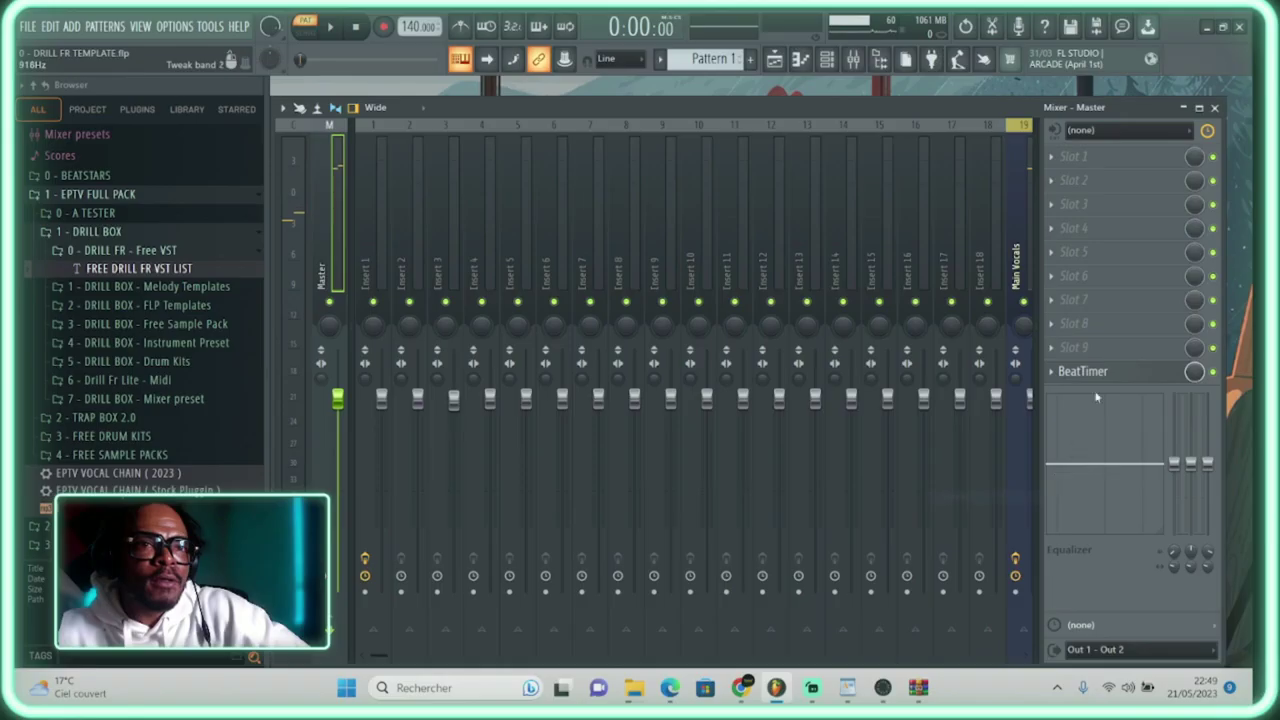
Replace the plugin in slot 10 of the Master track with BeatTimer and move its window fully into view
click(1055, 373)
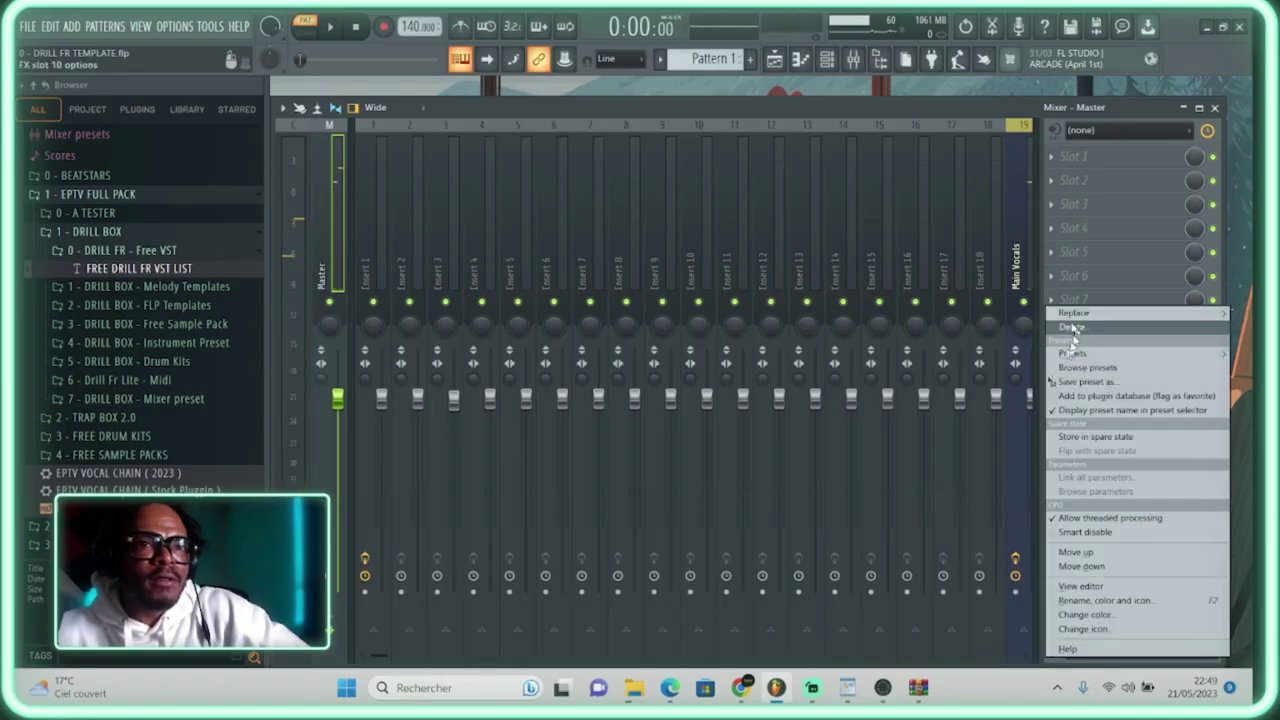
mouse_move(1068, 314)
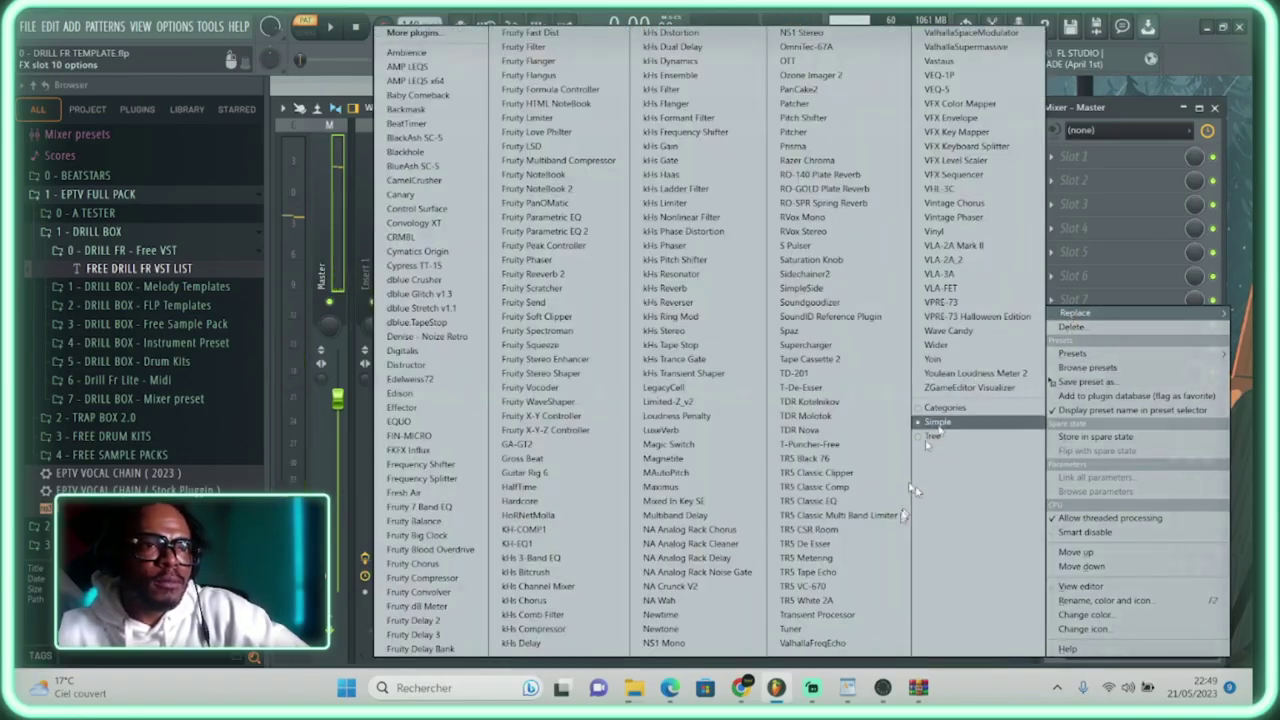
click(409, 123)
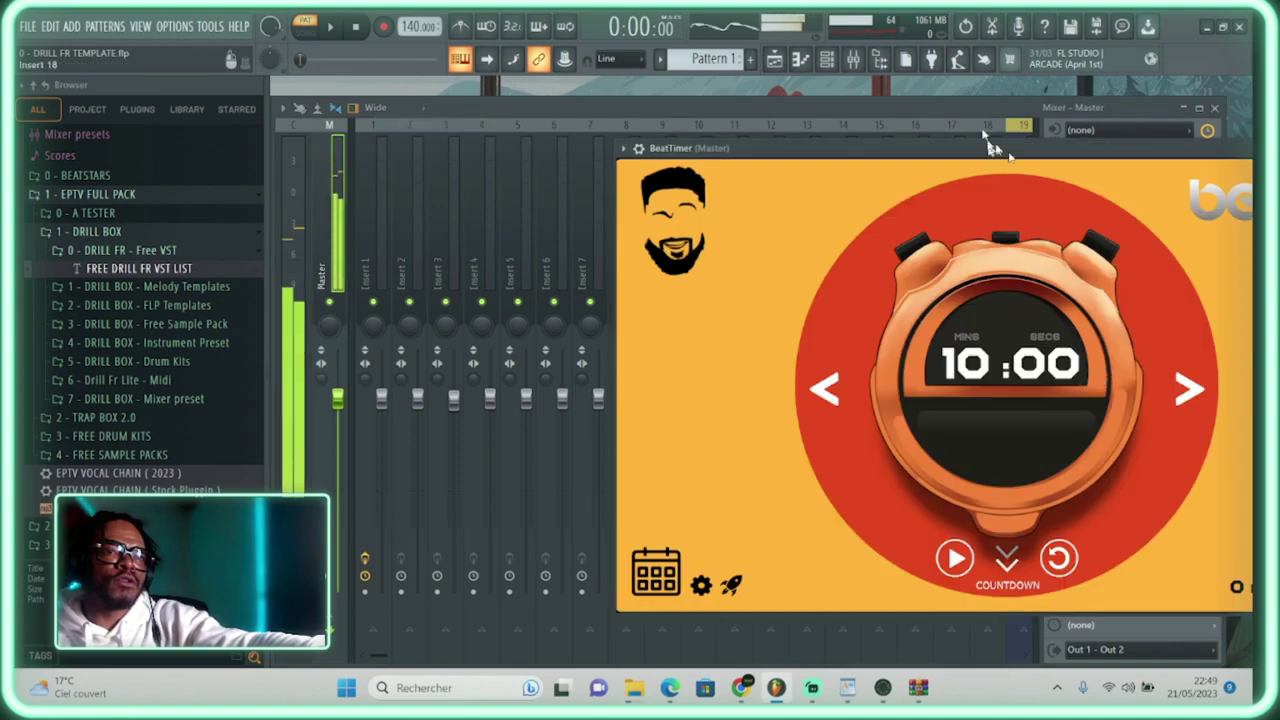
drag(978, 149, 646, 117)
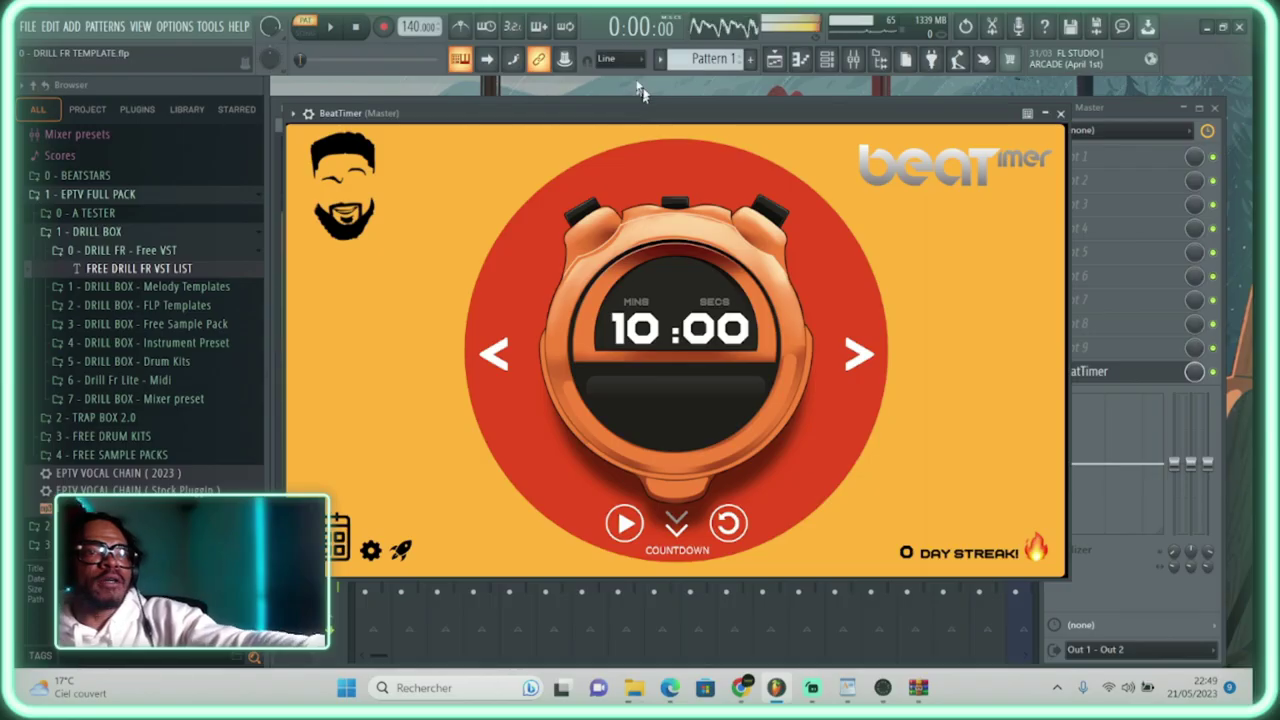
drag(641, 111, 623, 134)
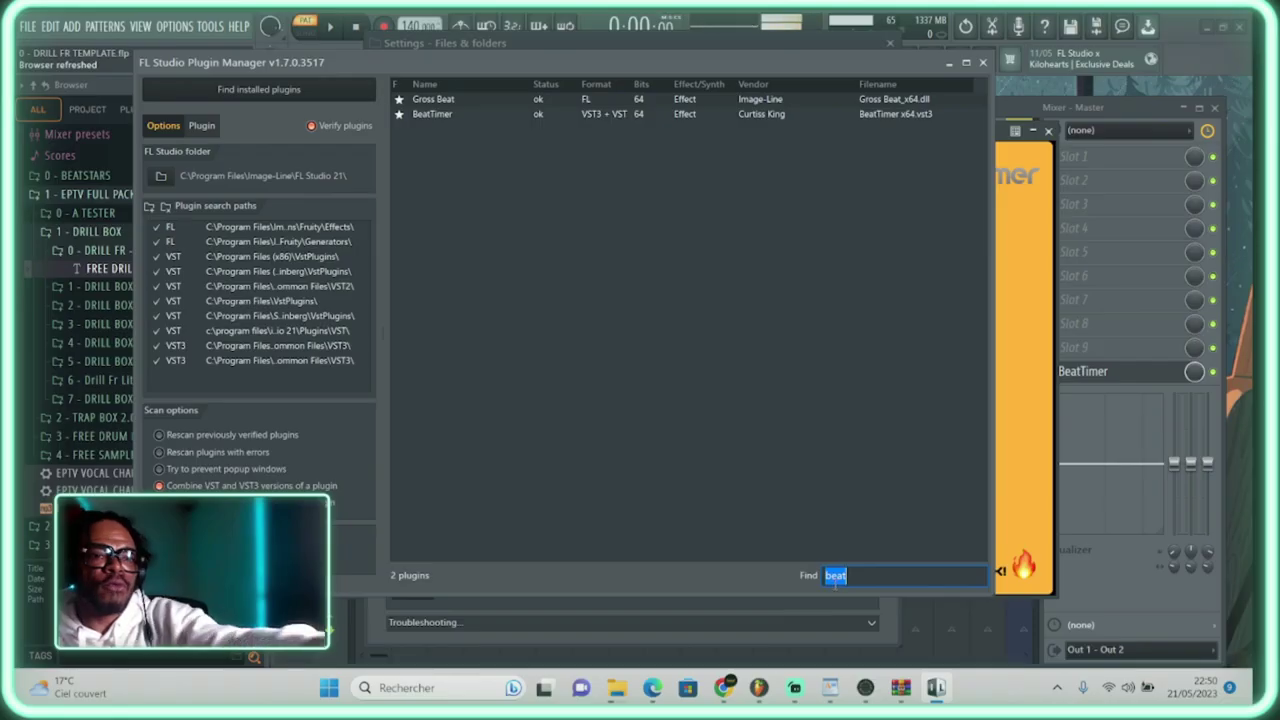
Clear the plugin manager's search filter and switch to the FREE VST folder in File Explorer
key(BackSpace)
mouse_move(616, 698)
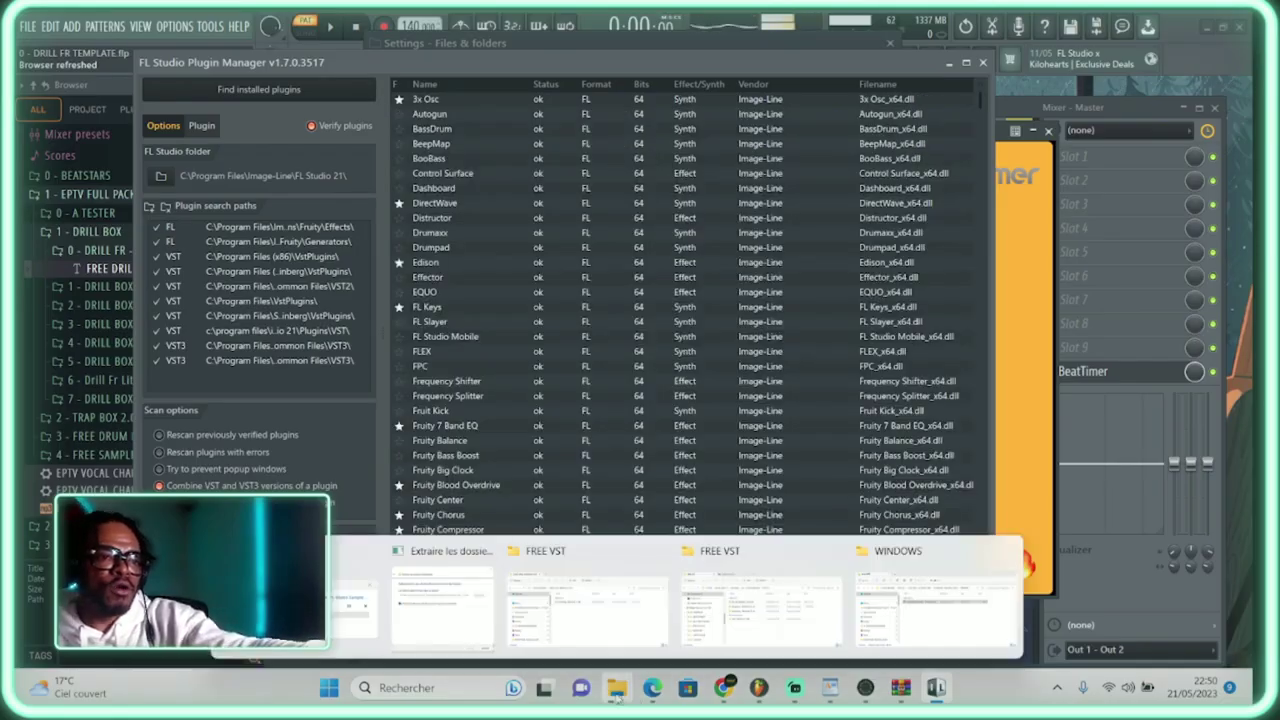
click(820, 601)
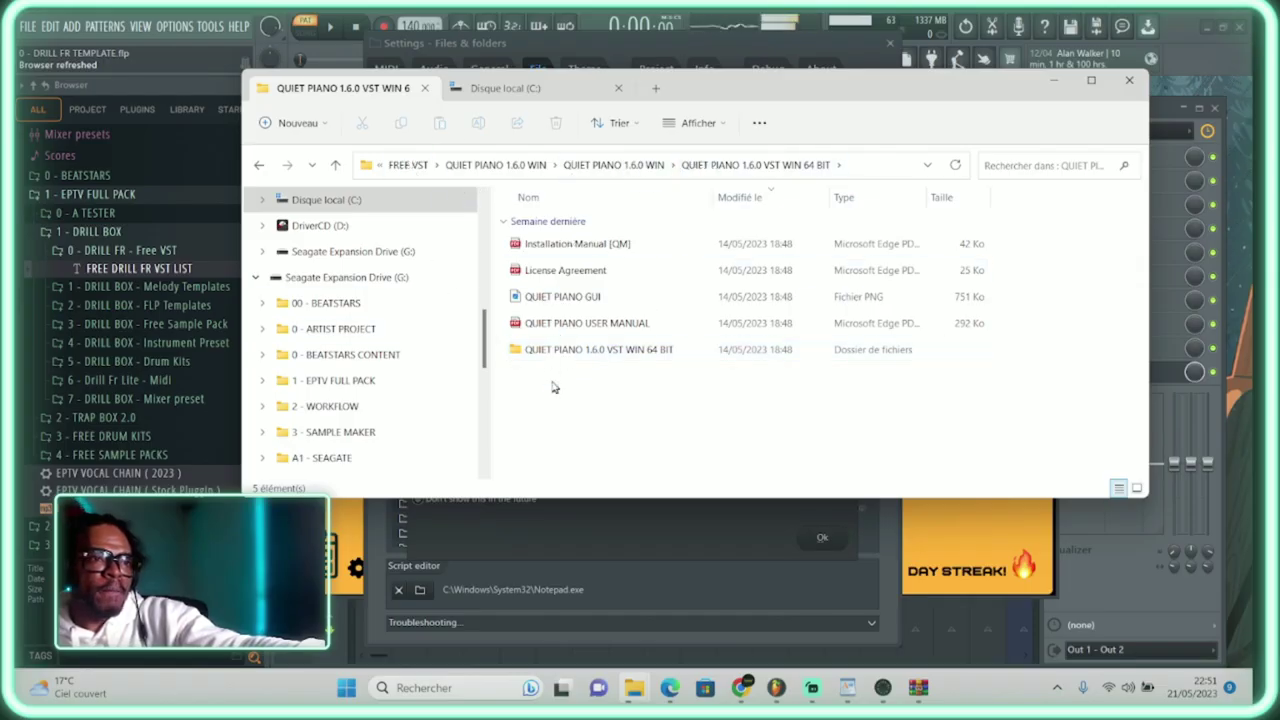
Copy Quiet Piano.dll and Quiet Piano.instruments from the inner QUIET PIANO 1.6.0 VST WIN 64 BIT folder, and look inside the instruments folder
double_click(545, 349)
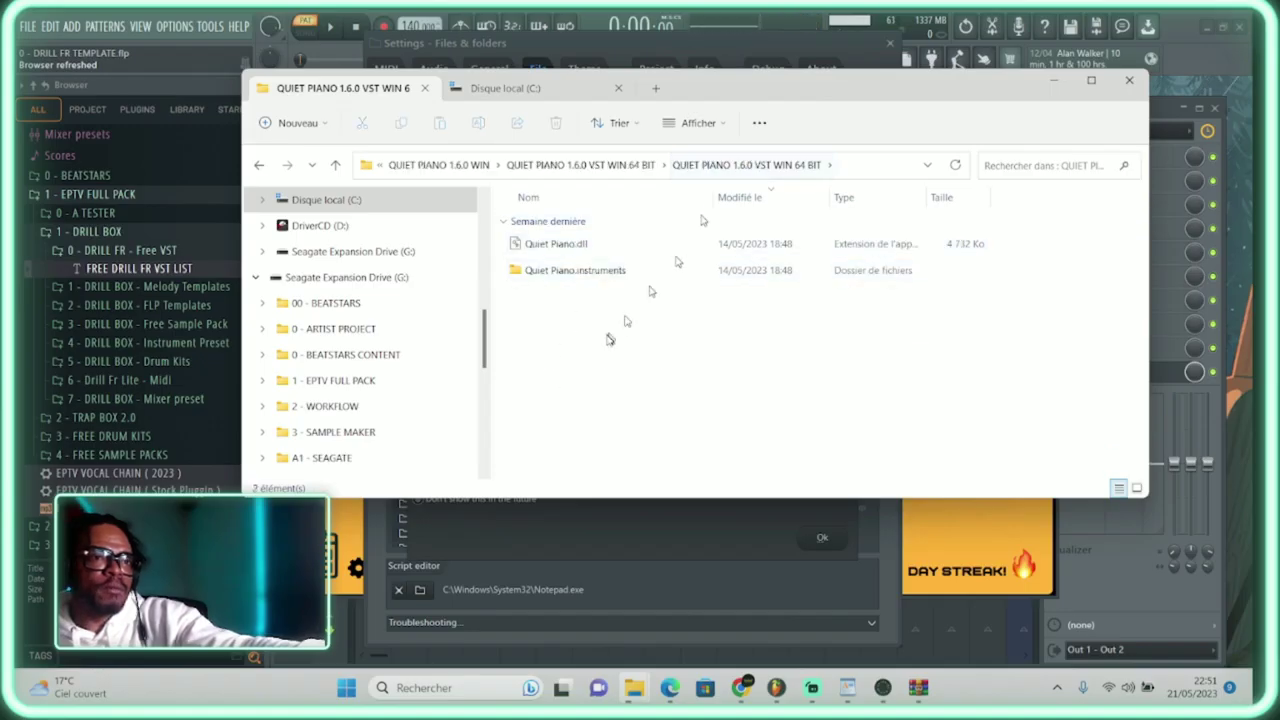
drag(538, 330, 537, 252)
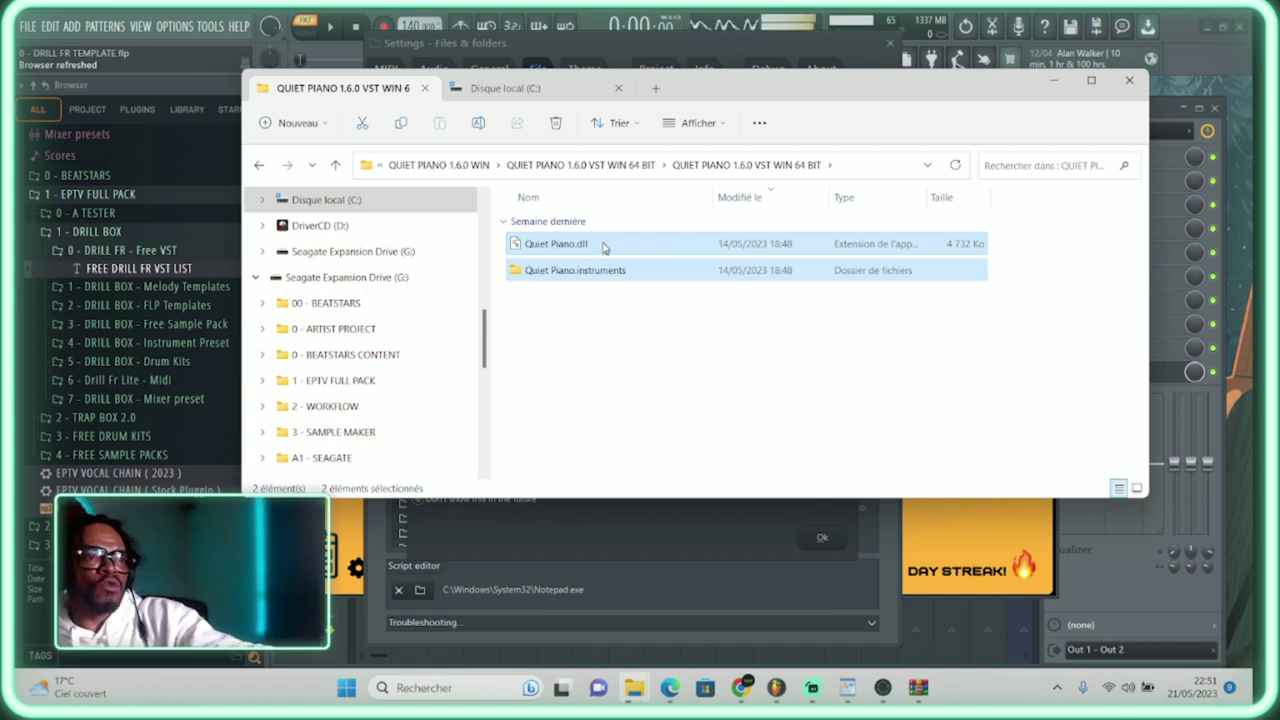
click(543, 285)
double_click(560, 271)
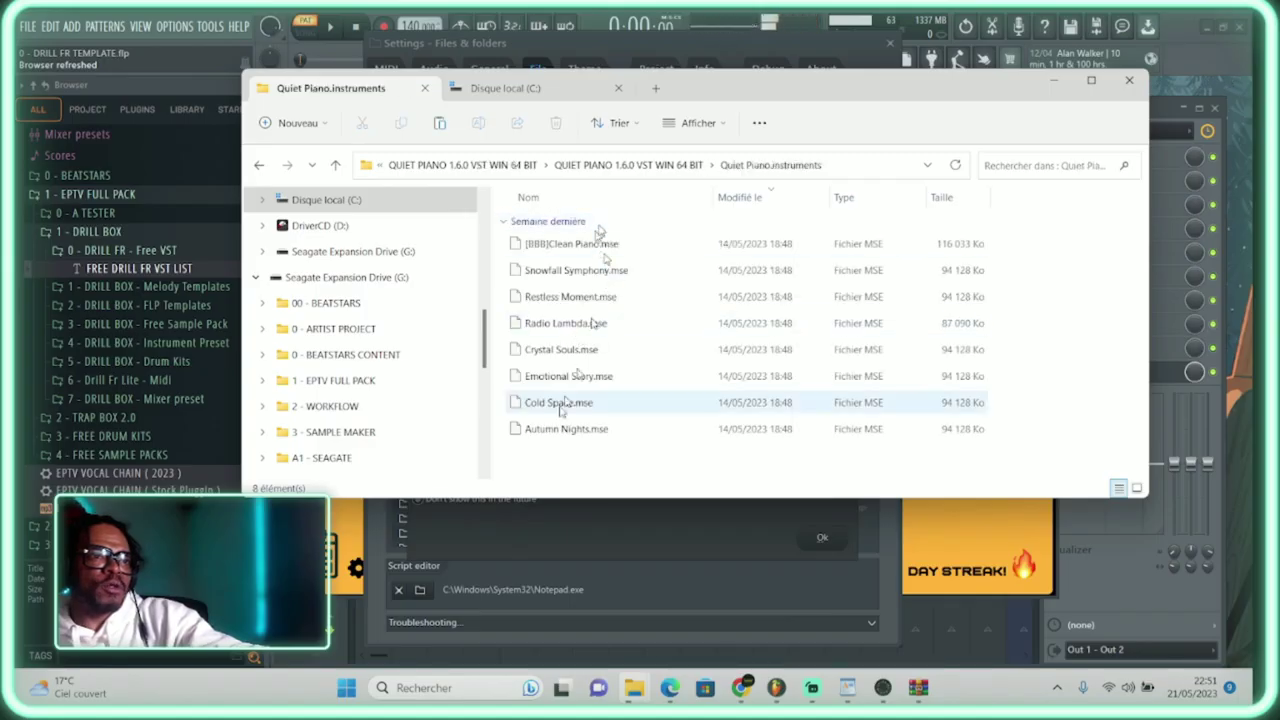
Go to the VstPlugIns folder inside Programmes on Disque local (C:)
click(600, 165)
click(480, 165)
scroll(357, 363, up, 2)
click(358, 305)
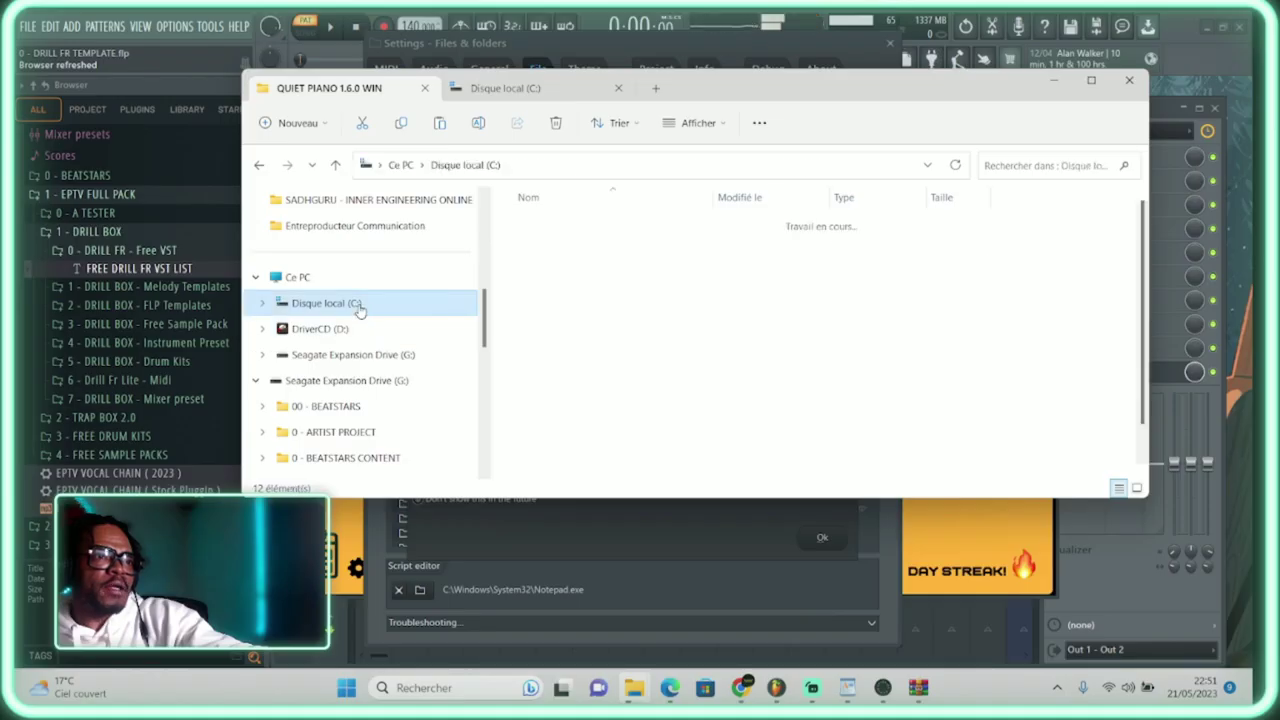
double_click(546, 332)
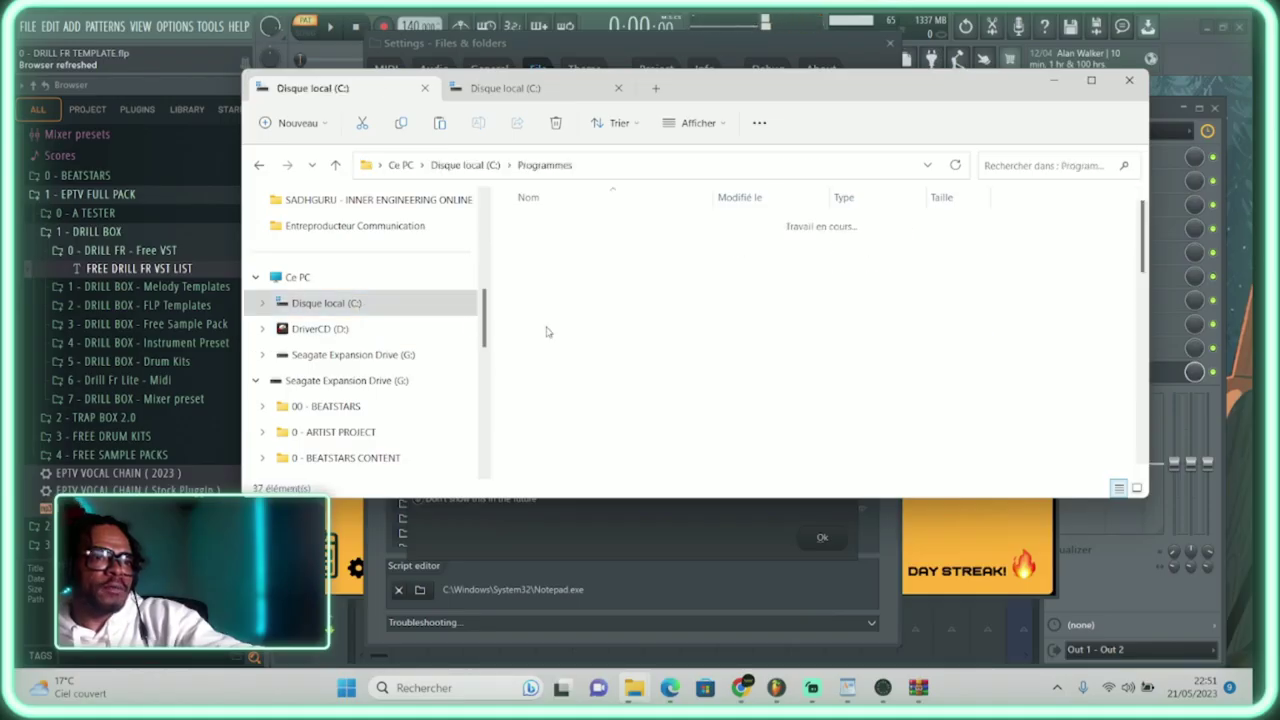
scroll(560, 338, down, 8)
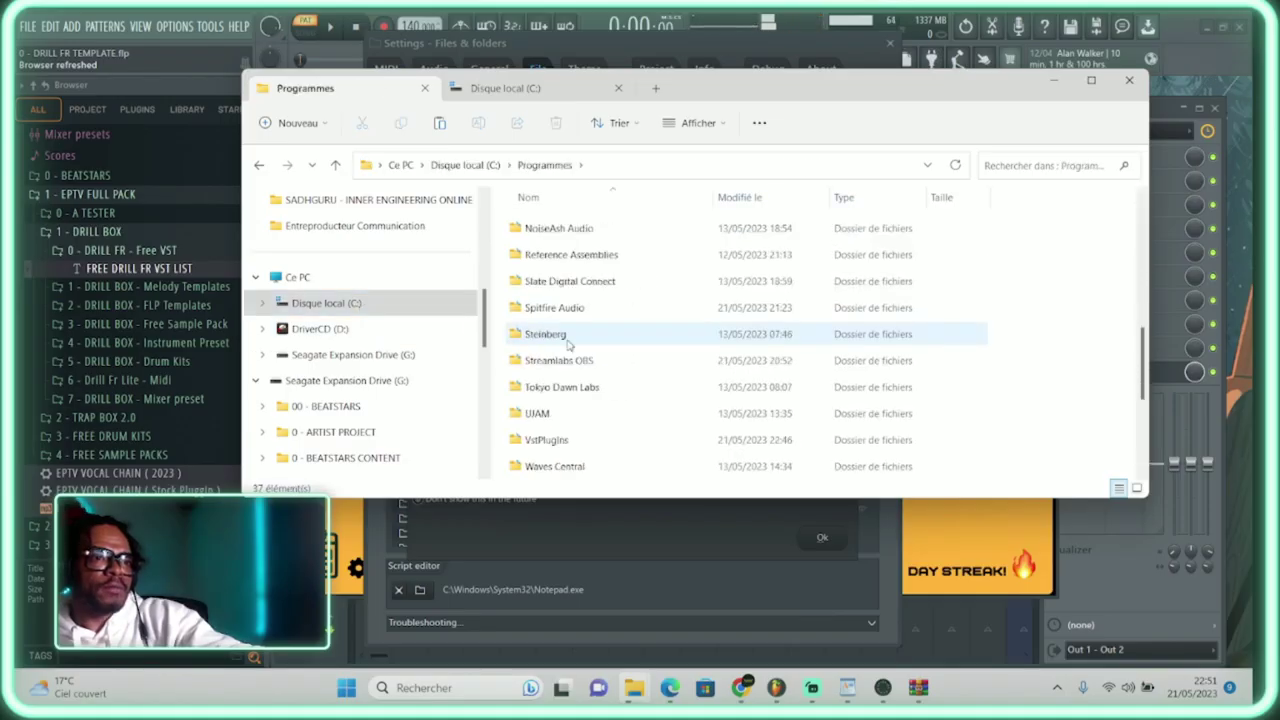
scroll(568, 343, down, 3)
scroll(572, 405, up, 1)
scroll(572, 405, up, 1)
double_click(560, 350)
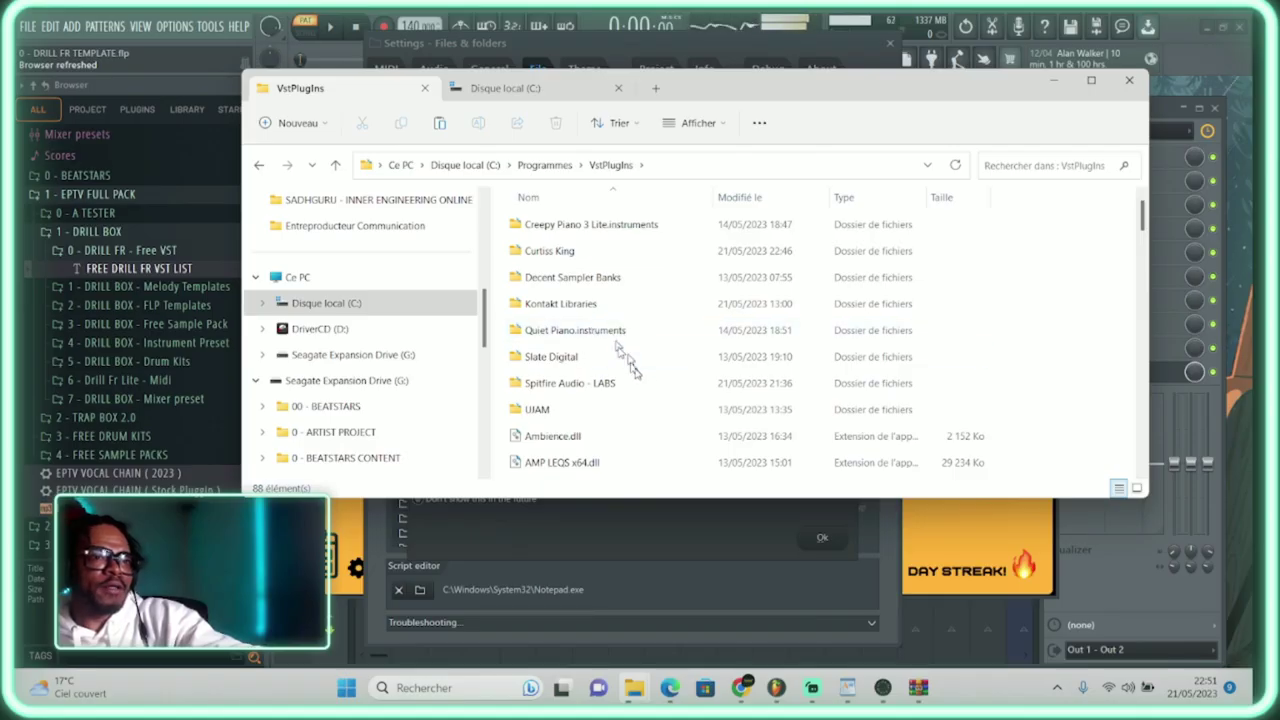
Paste the copied Quiet Piano items into VstPlugIns, skipping the files whose names already exist there
scroll(633, 380, down, 2)
scroll(633, 387, up, 2)
key(ctrl+v)
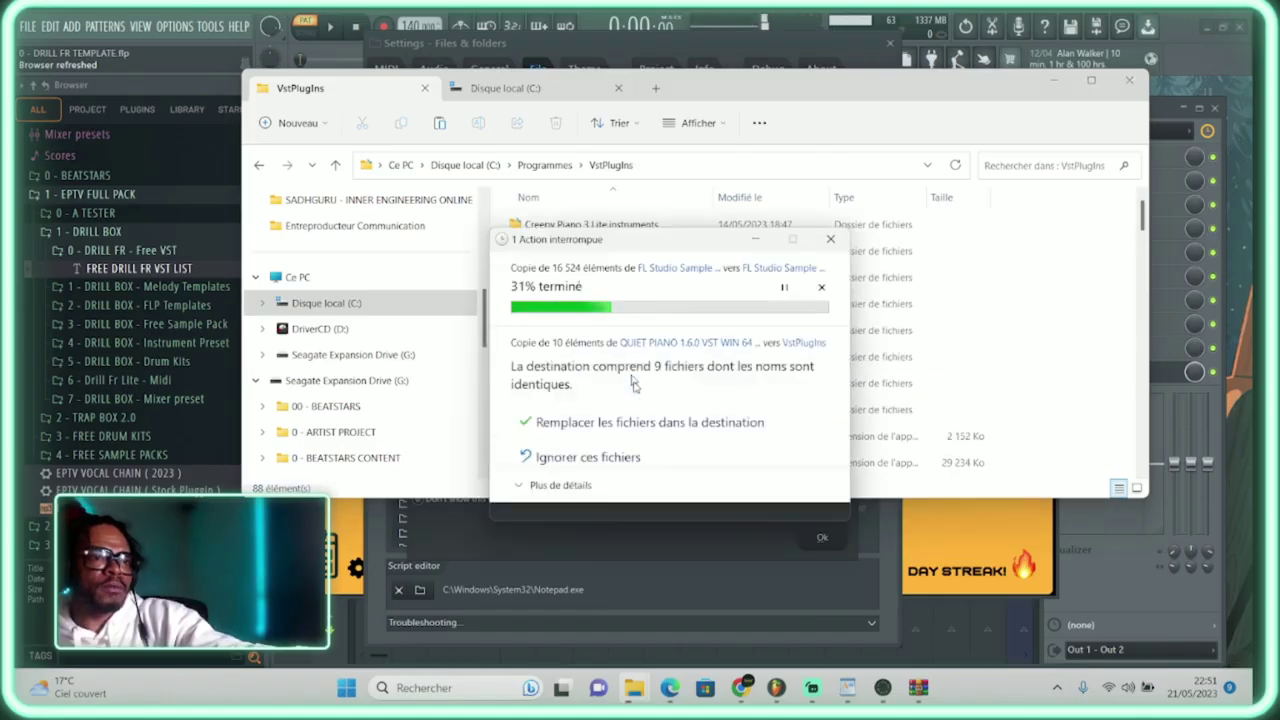
click(627, 463)
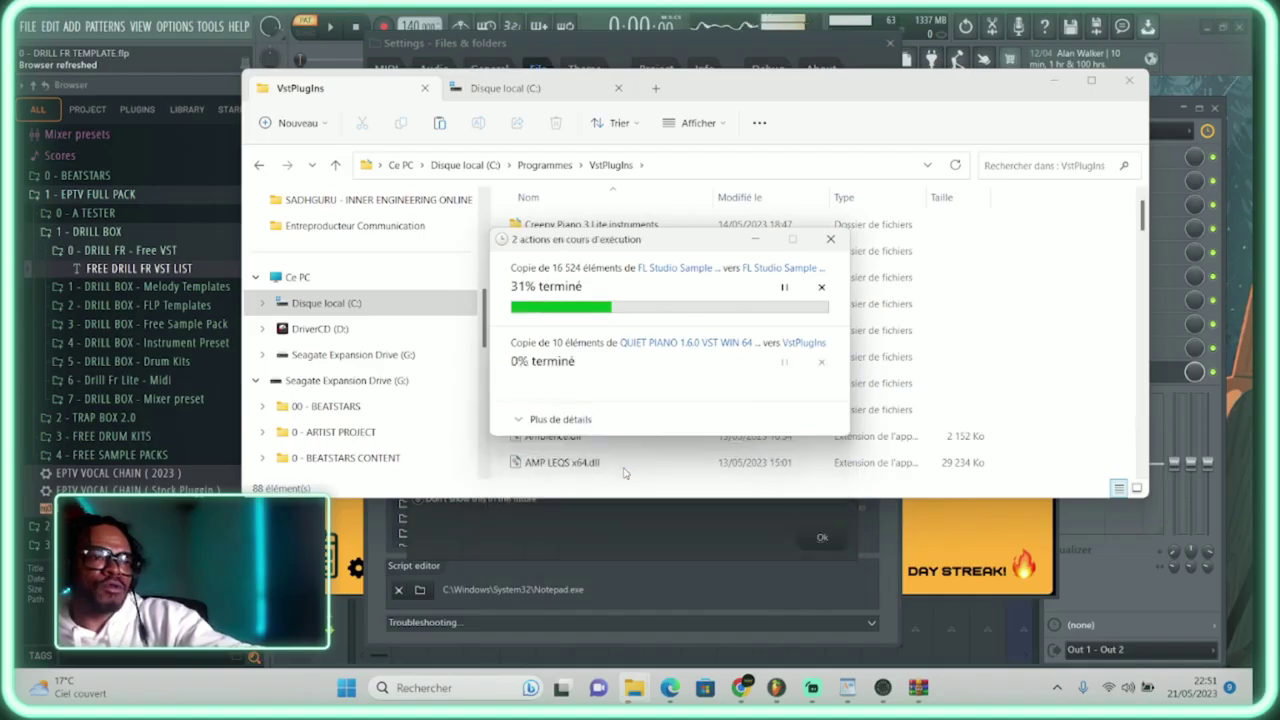
click(770, 100)
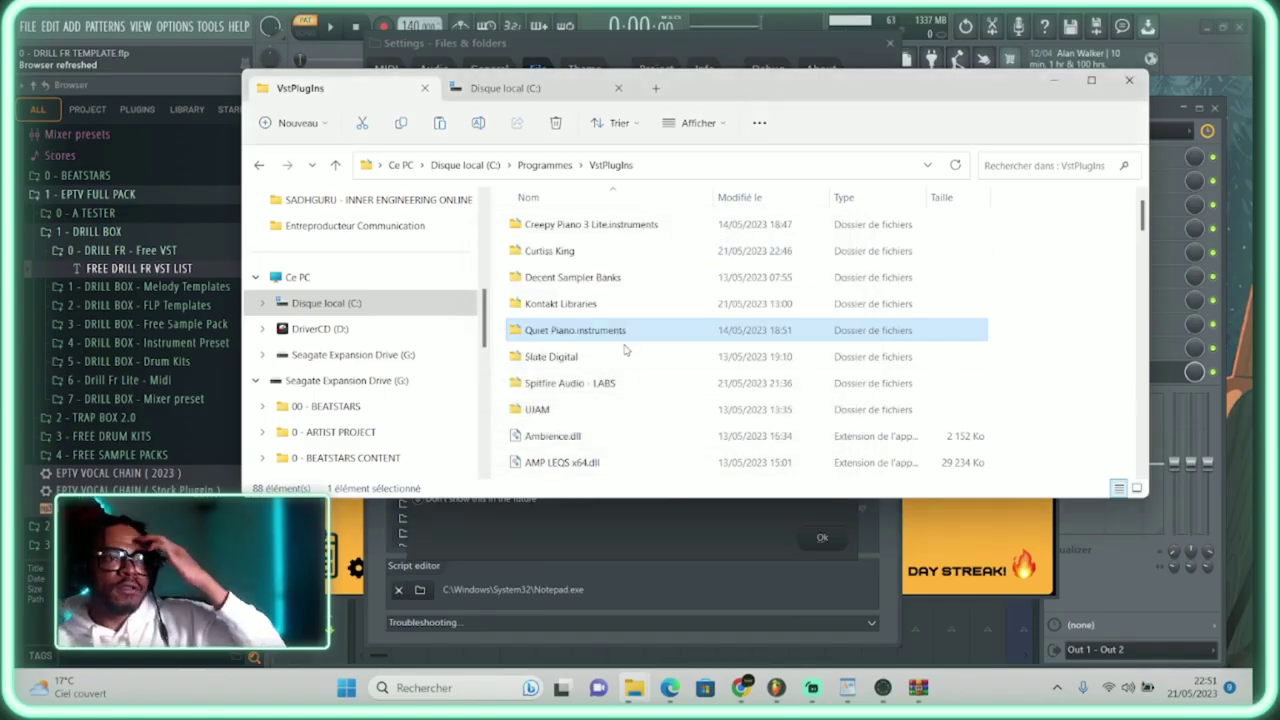
Switch to FL Studio, dismiss the plugin manager notice, and reopen the plugin manager from the file settings
mouse_move(822, 696)
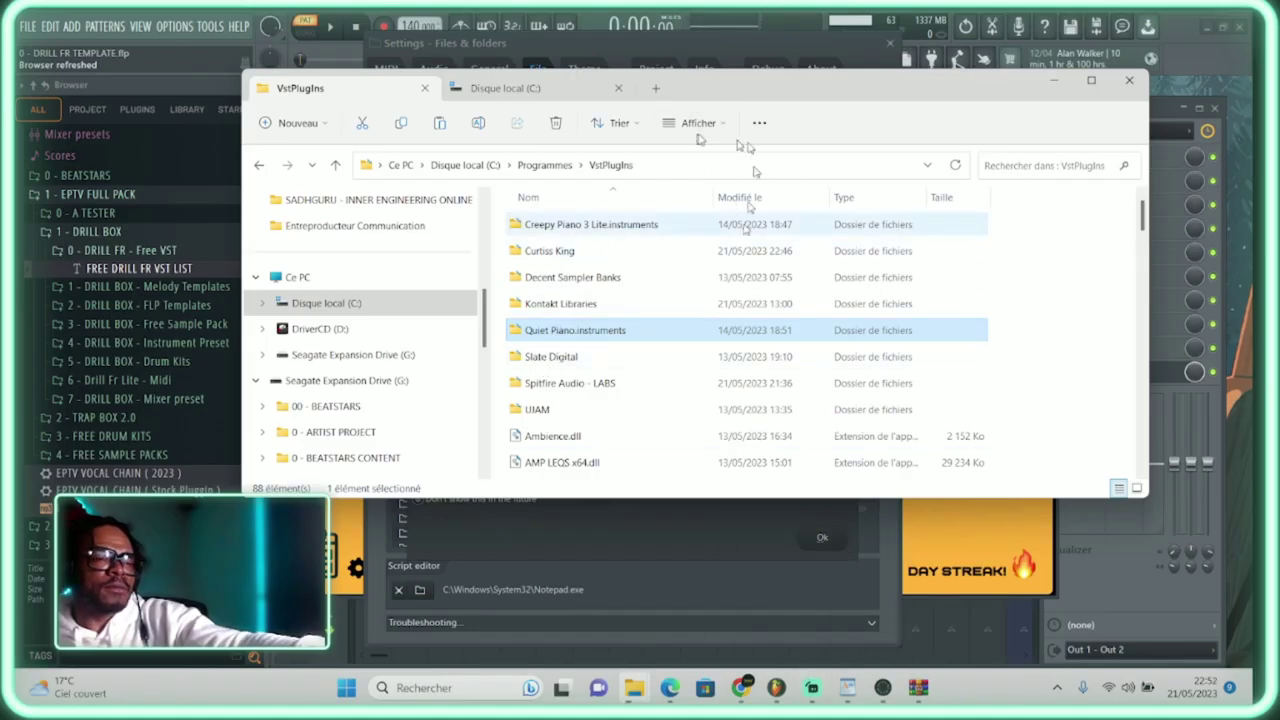
click(562, 545)
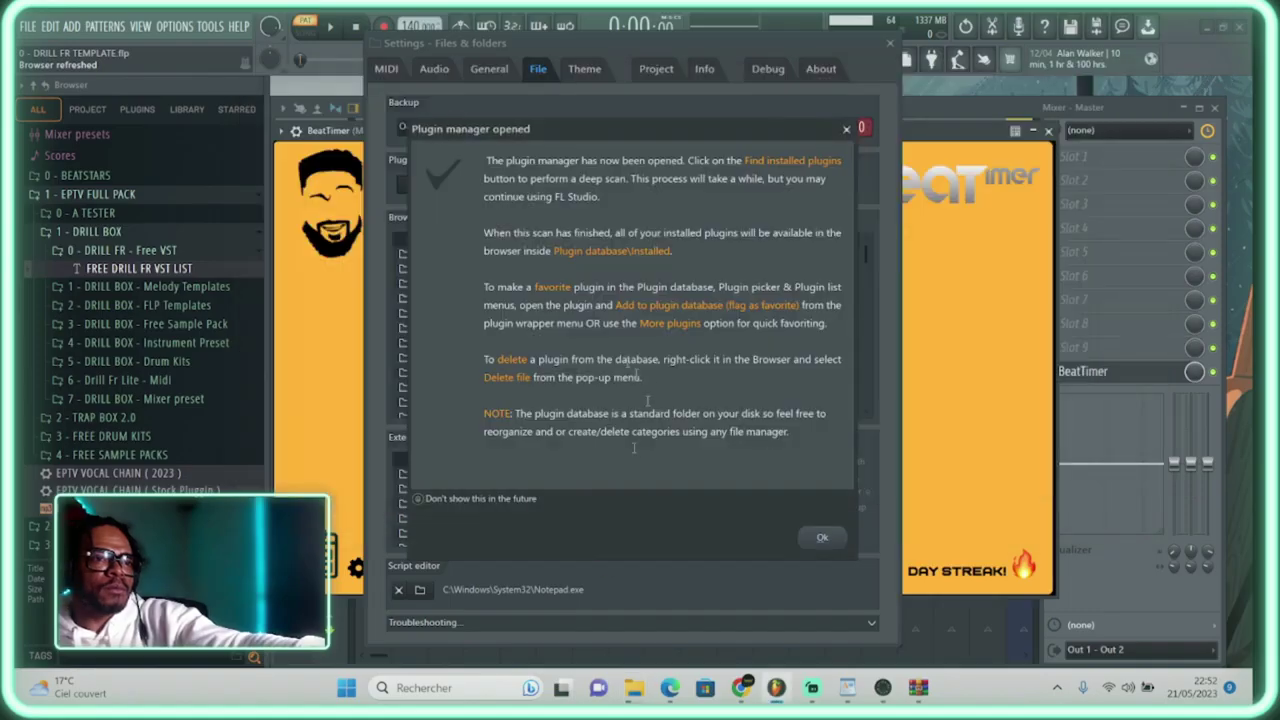
click(840, 537)
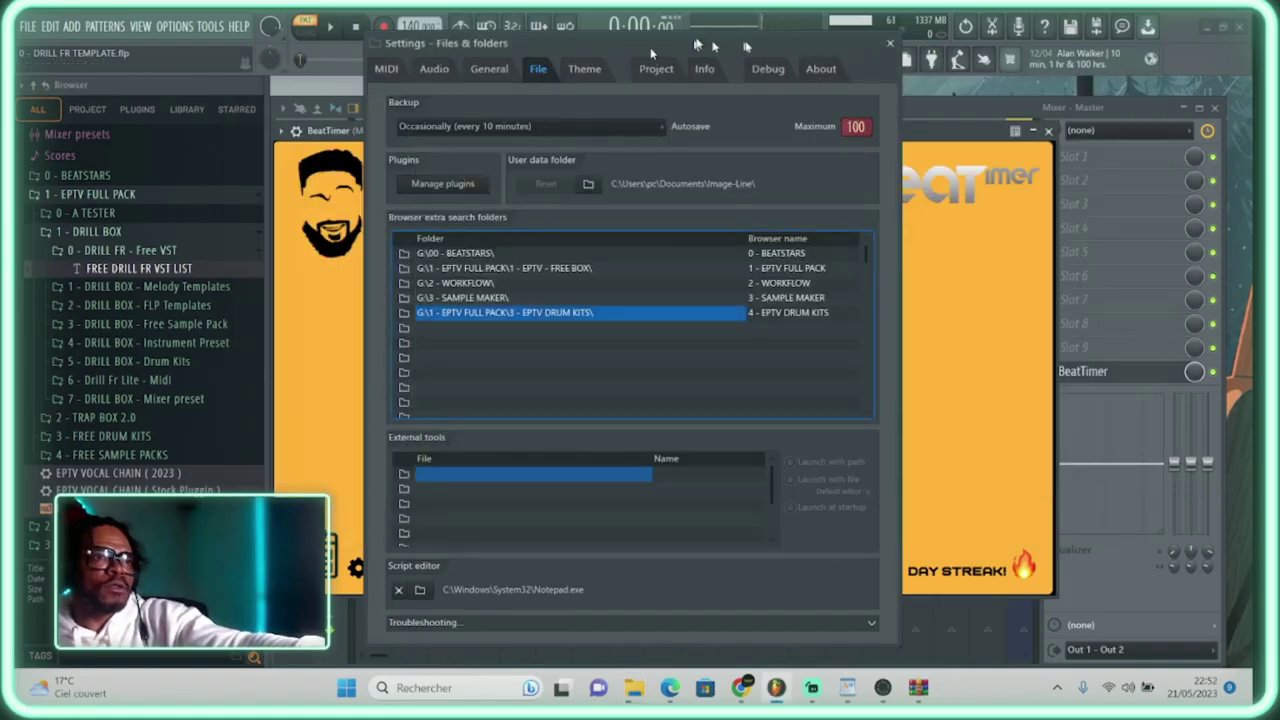
click(890, 42)
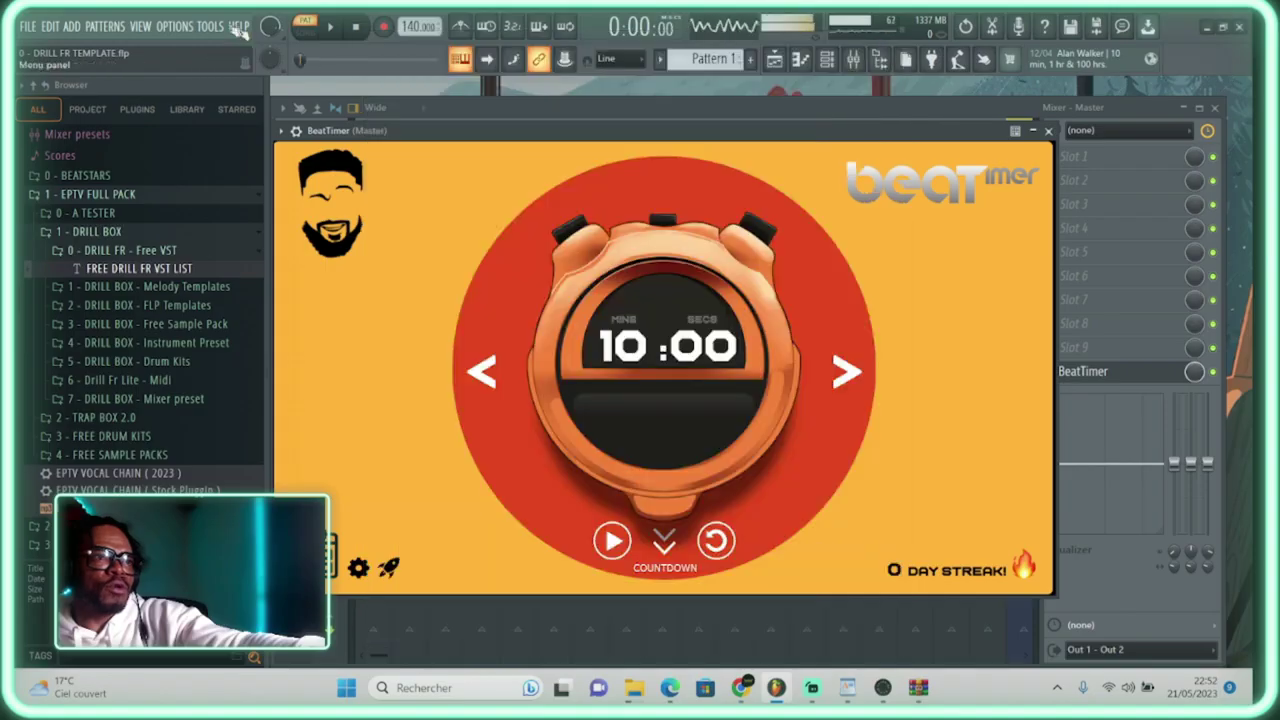
click(180, 27)
click(190, 101)
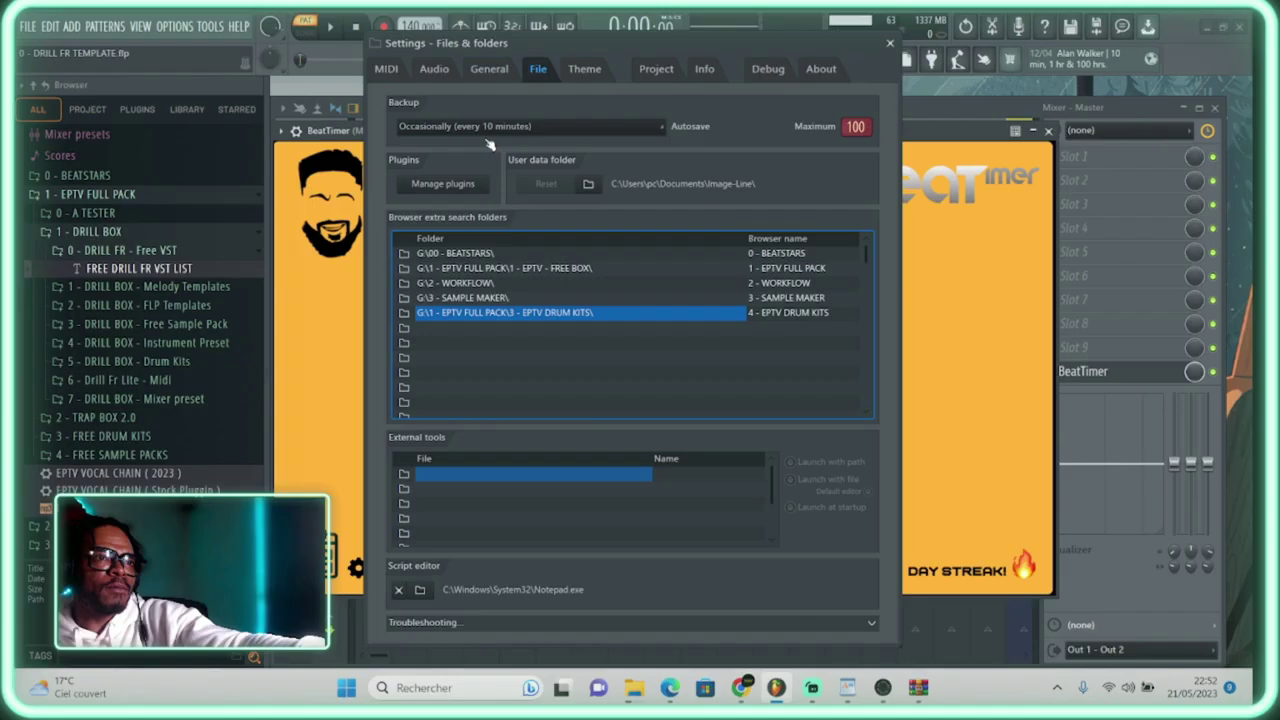
click(443, 183)
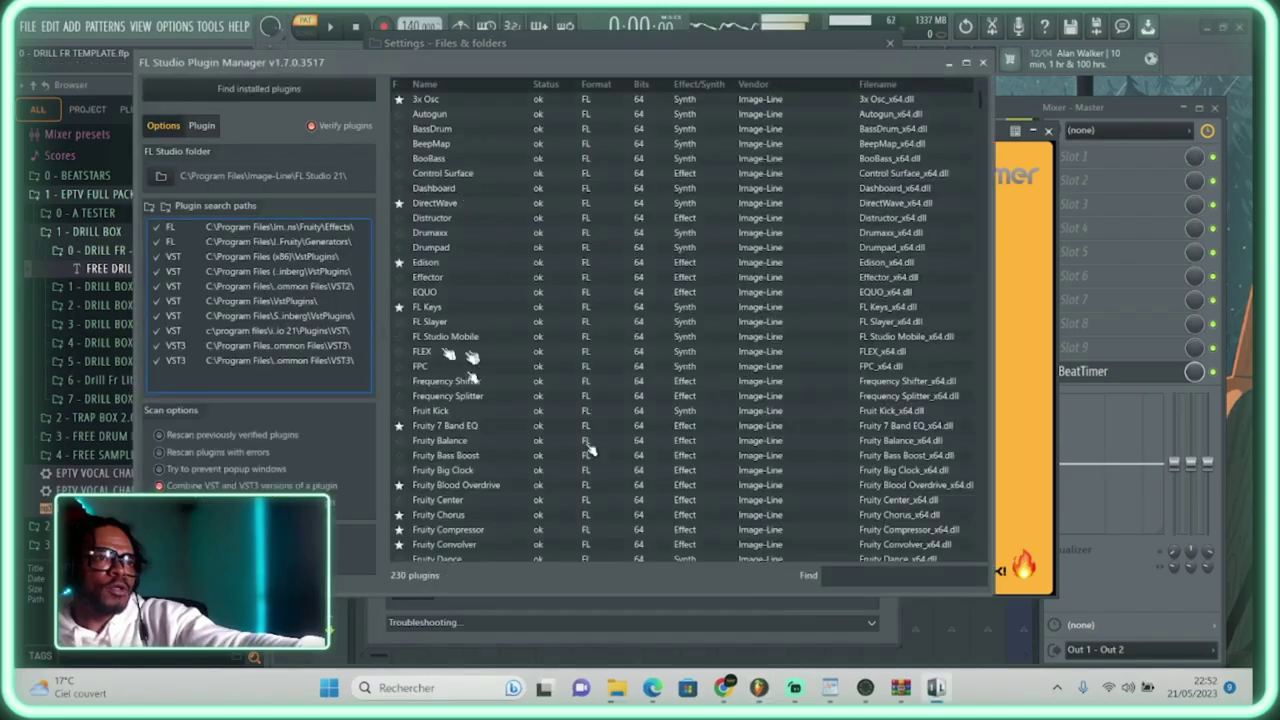
Filter the plugin list for "qui" and mark the Quiet Piano VST synth as a favorite
click(837, 572)
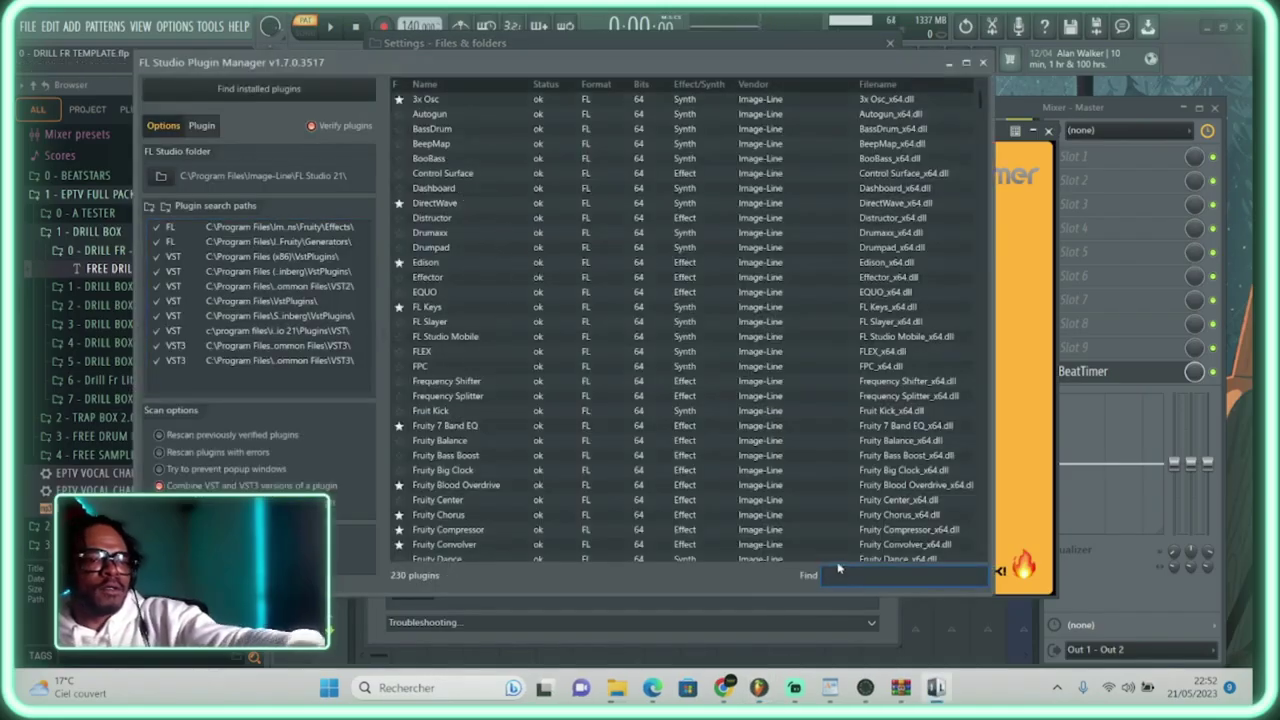
text(qui)
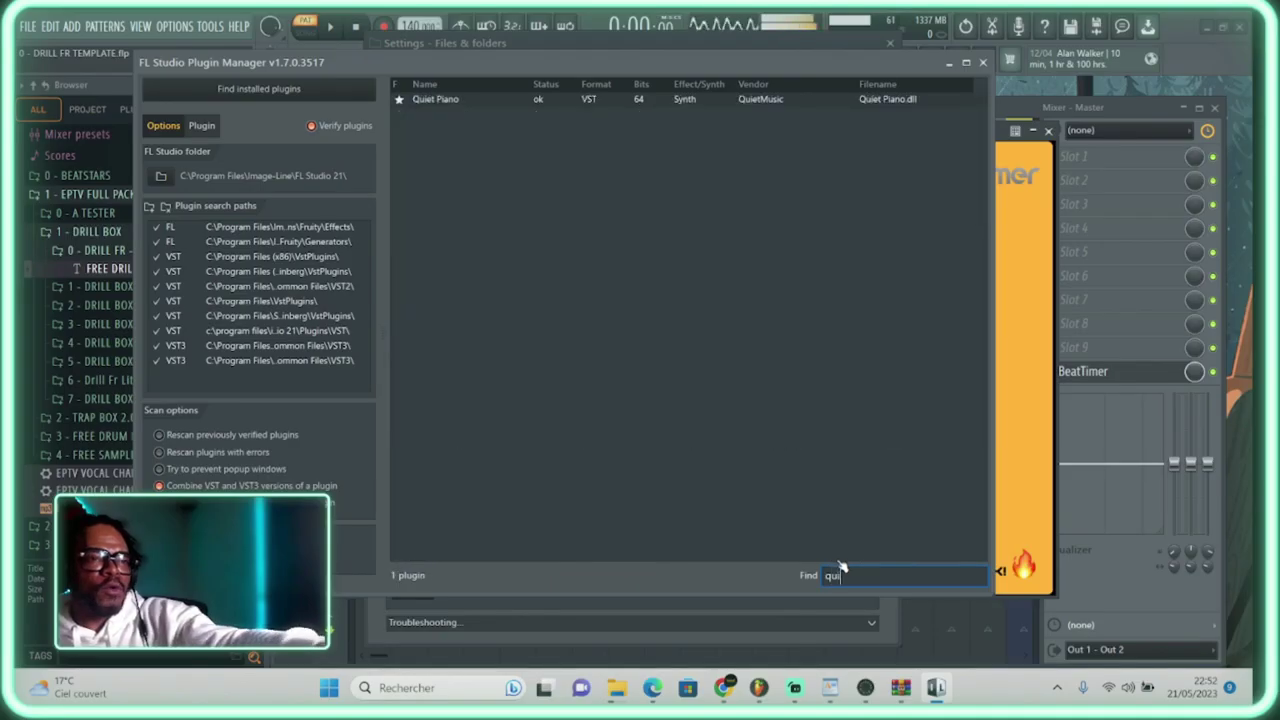
click(406, 104)
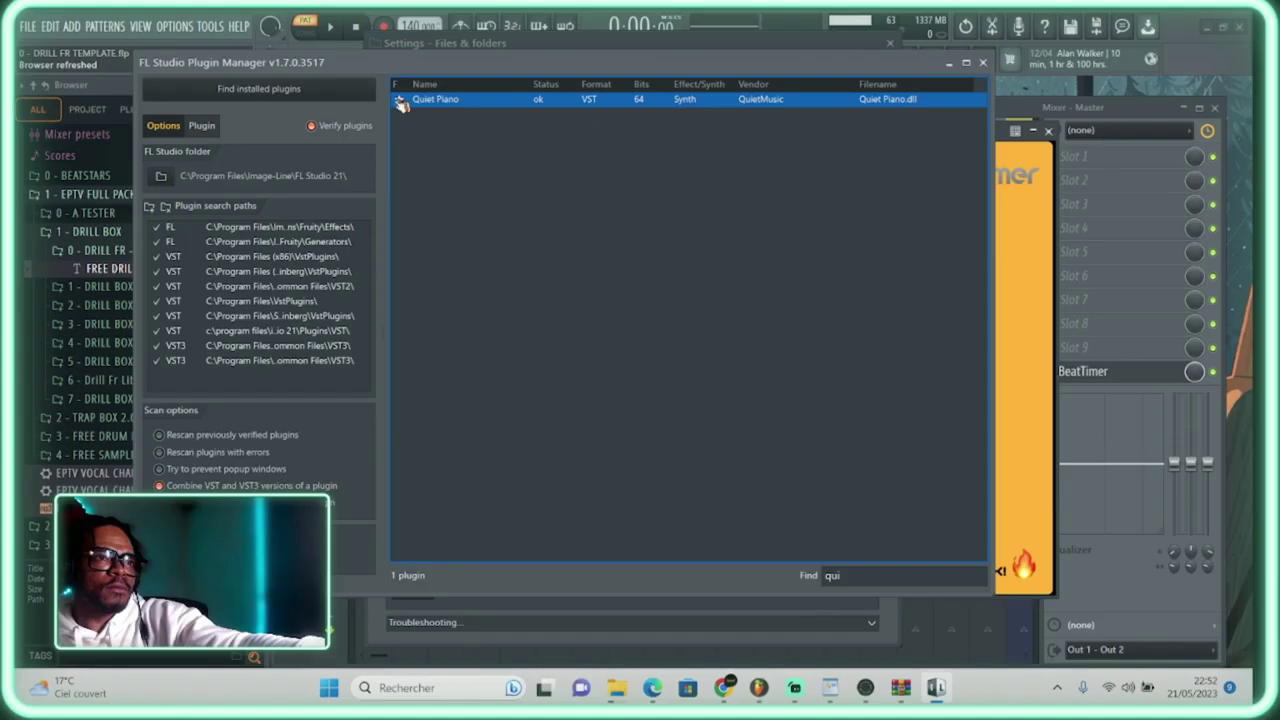
click(404, 104)
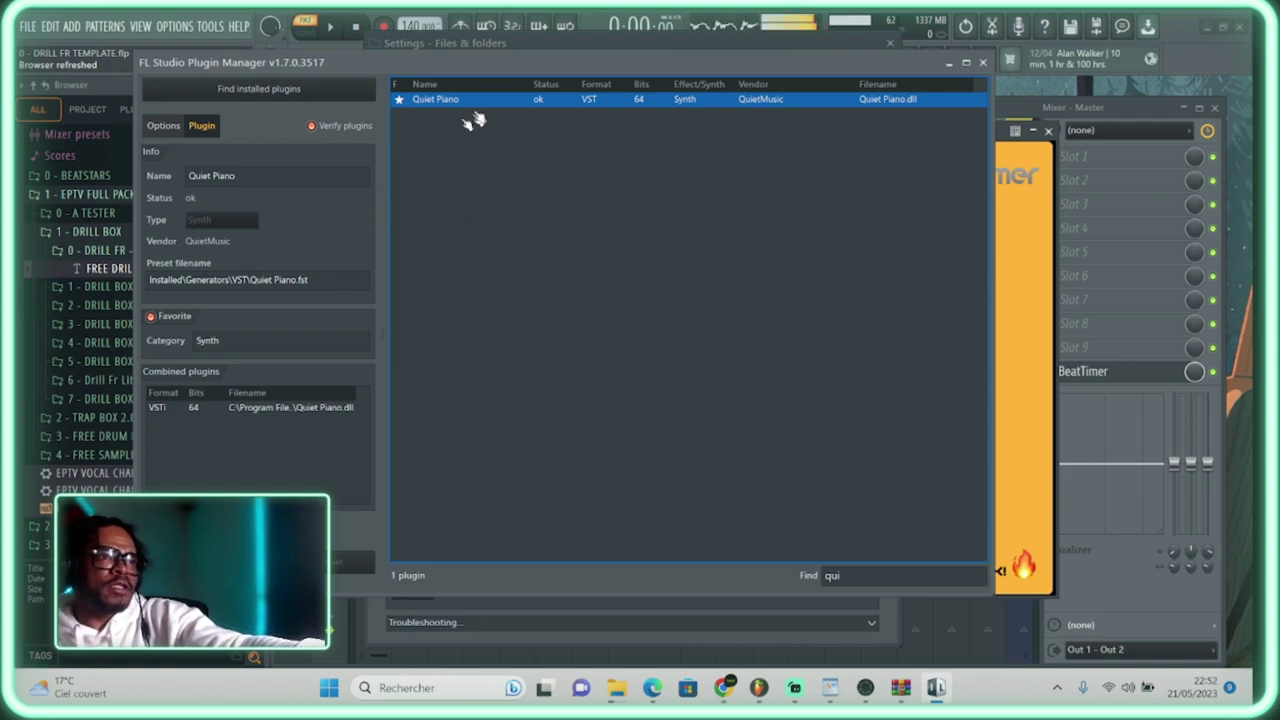
Rescan for installed plugins and set Quiet Piano as a favorite again
click(284, 94)
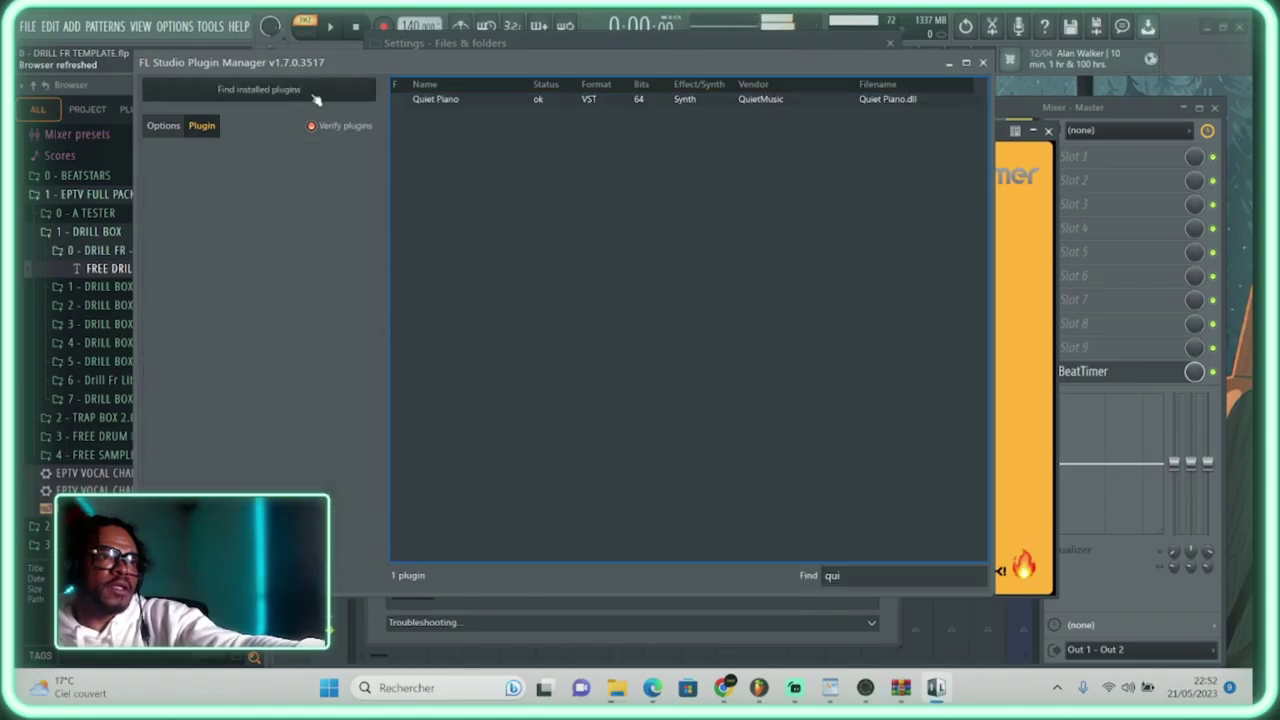
click(401, 104)
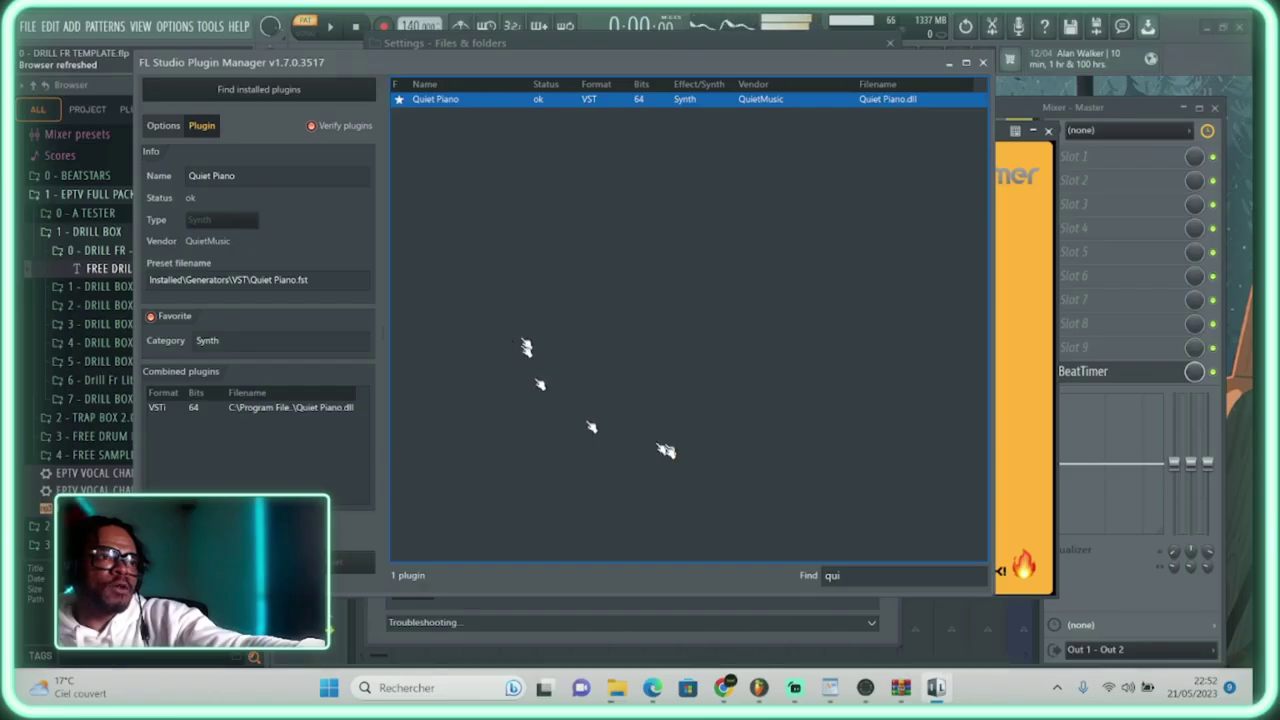